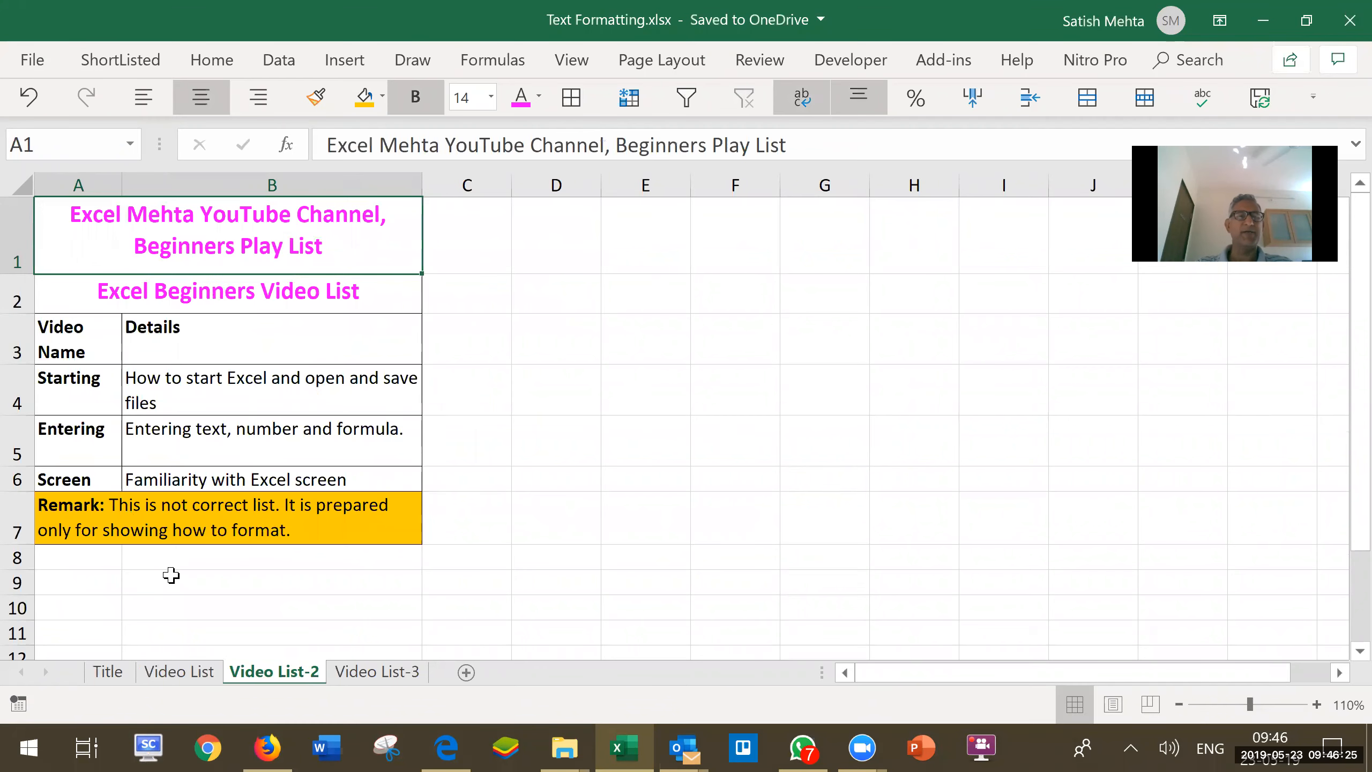
- Switch to the Video List sheet and set the ribbon to show both tabs and commands
click(168, 672)
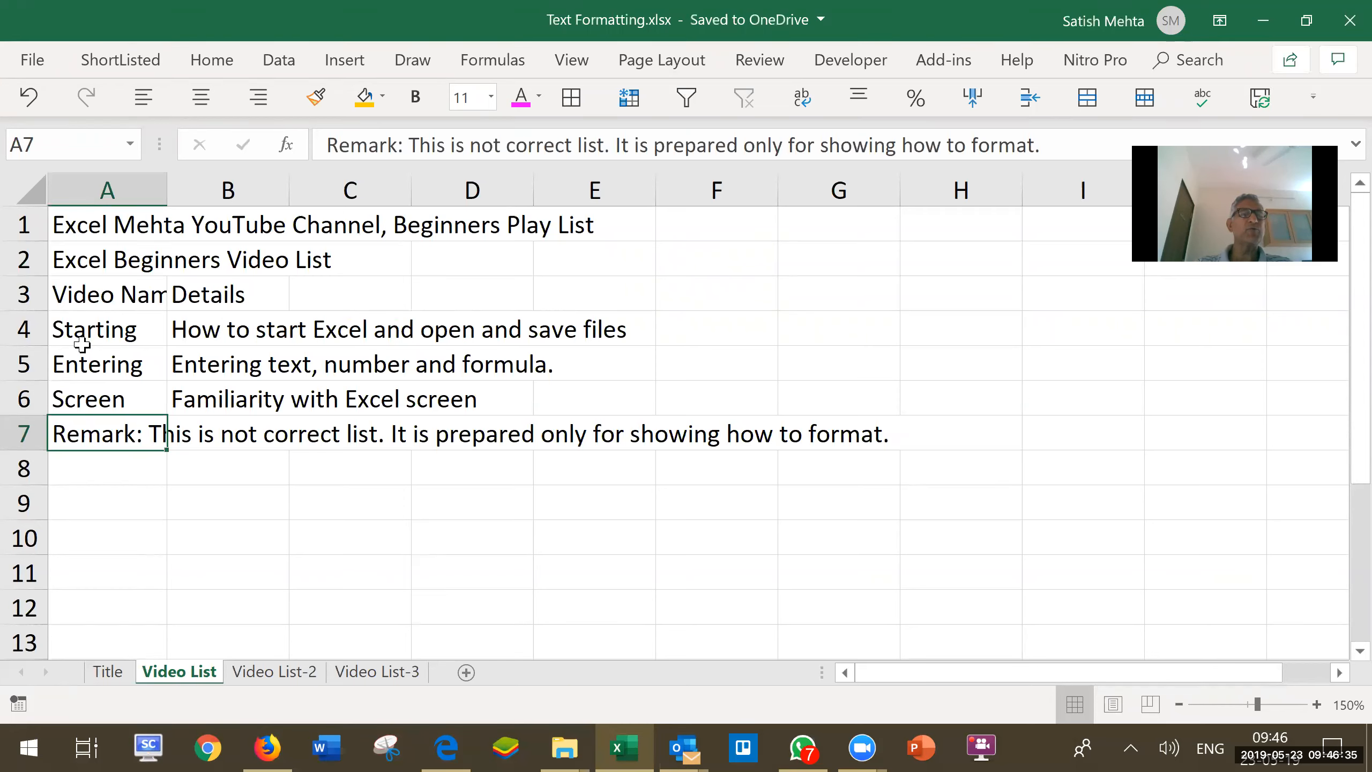
click(23, 296)
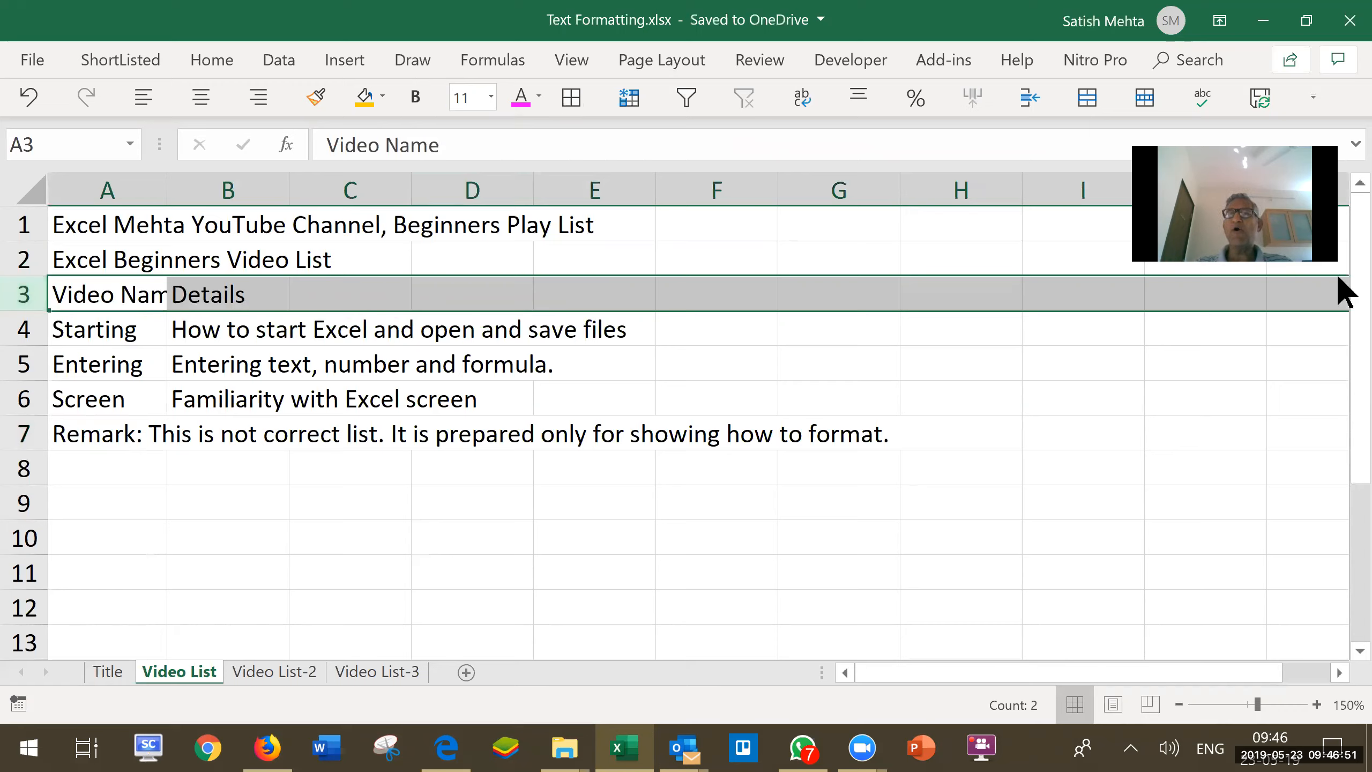
click(1219, 22)
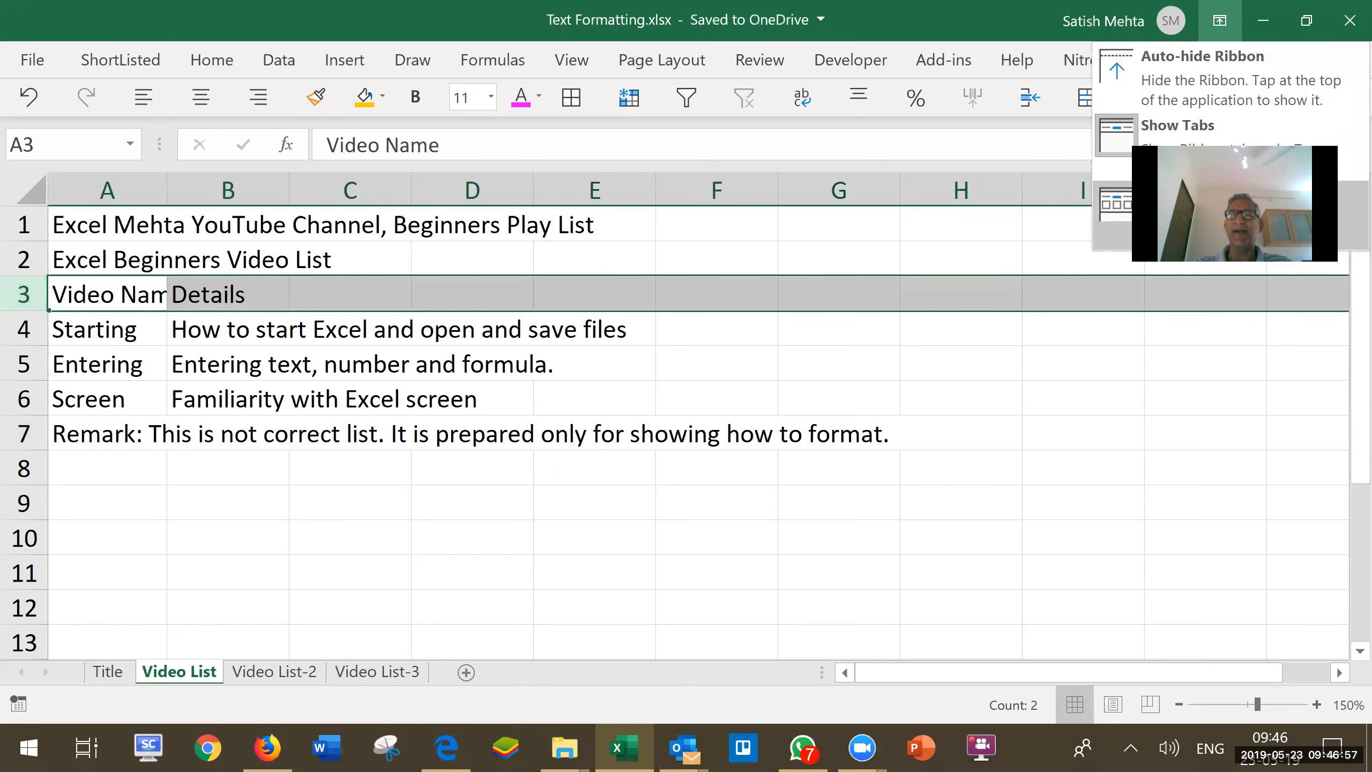
click(1178, 203)
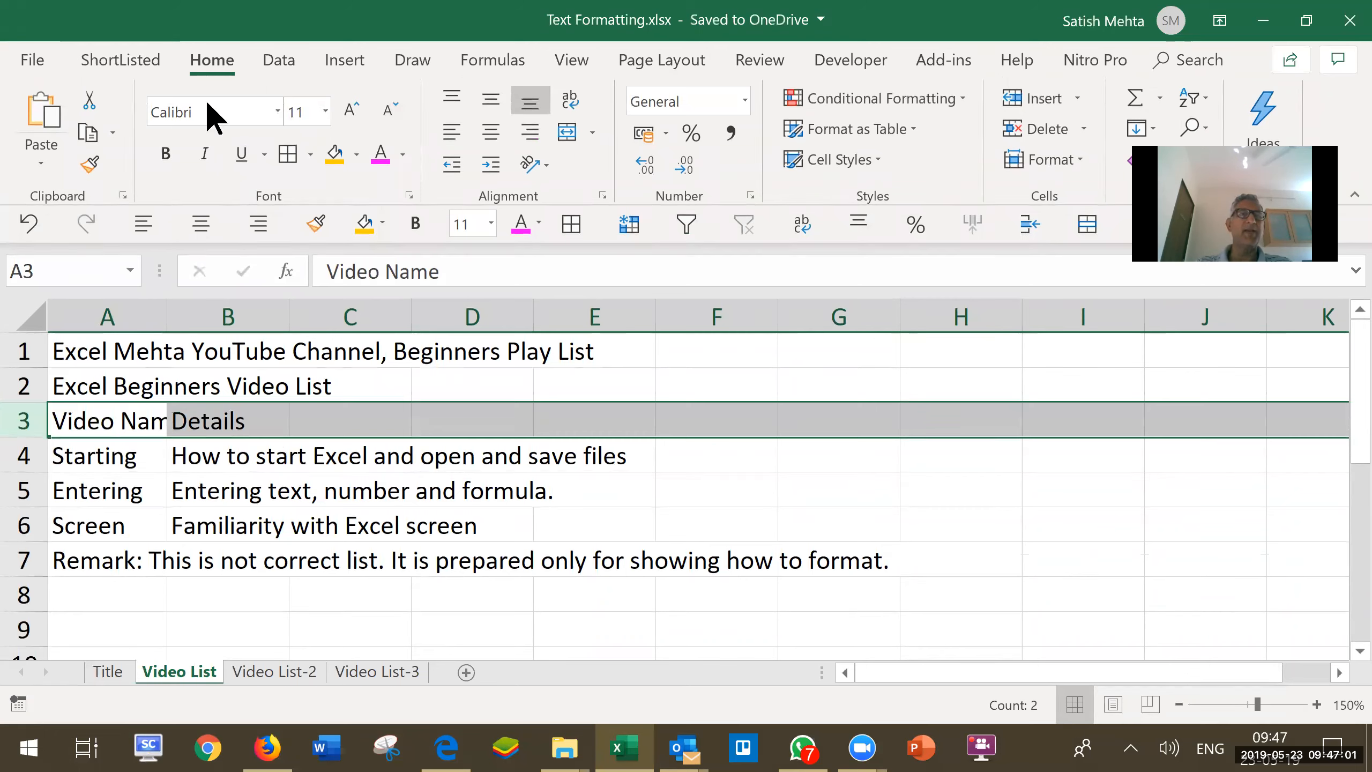
click(279, 59)
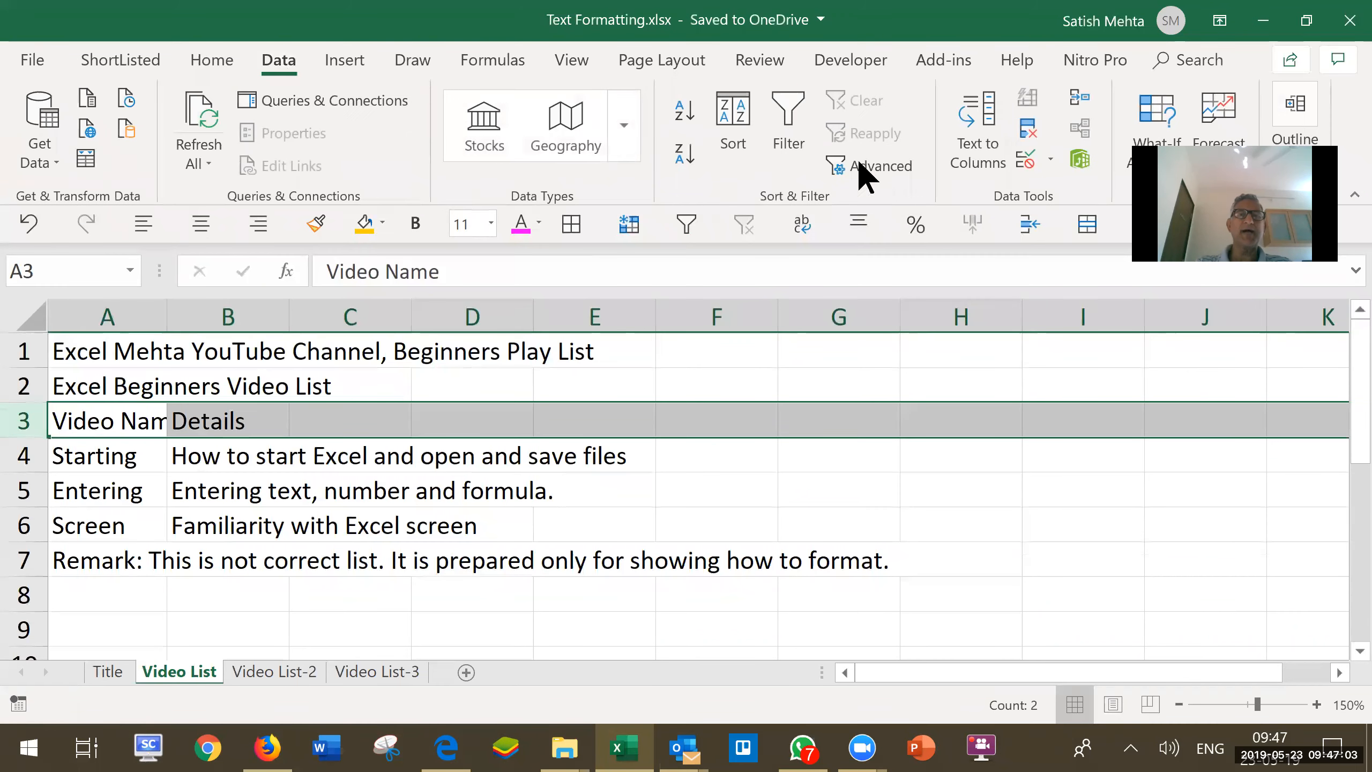
- Make the header row 3 with Video Name and Details bold and wrap its text
click(205, 61)
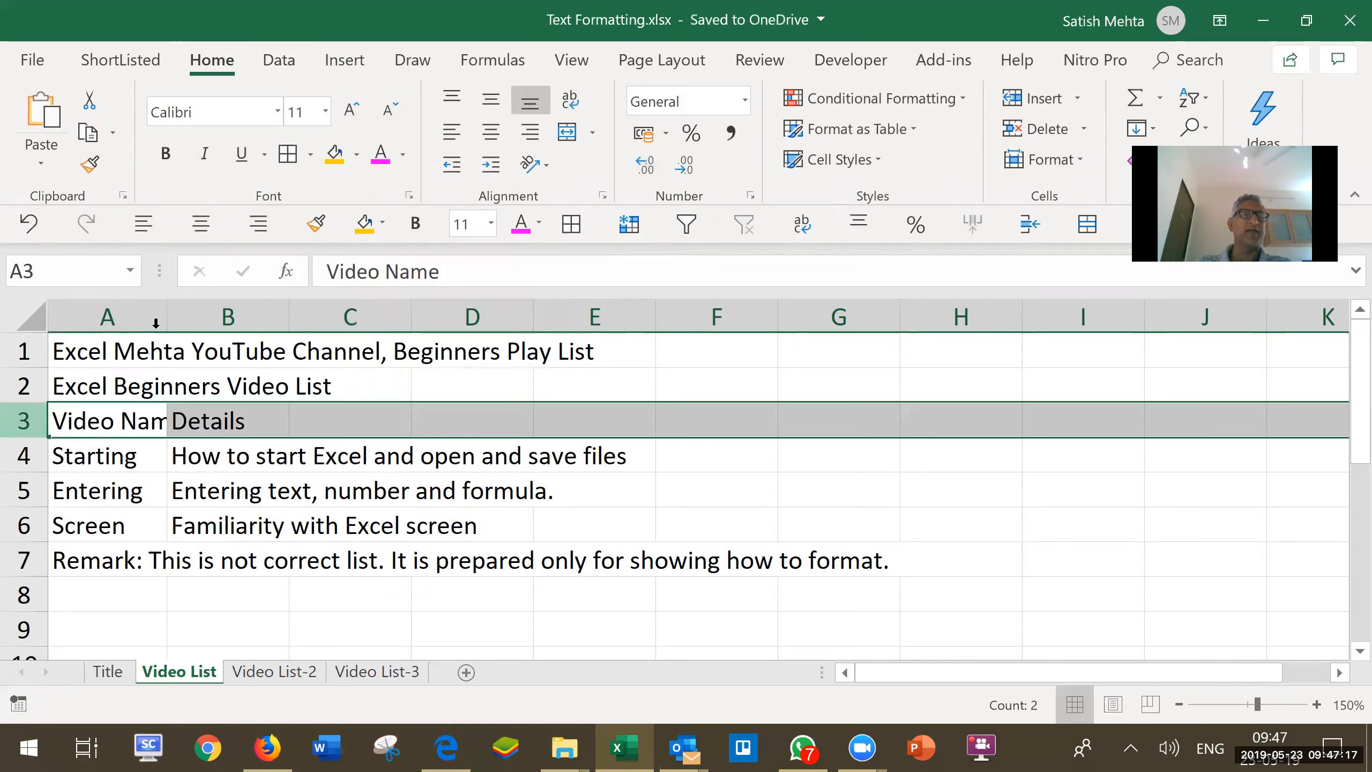
click(163, 159)
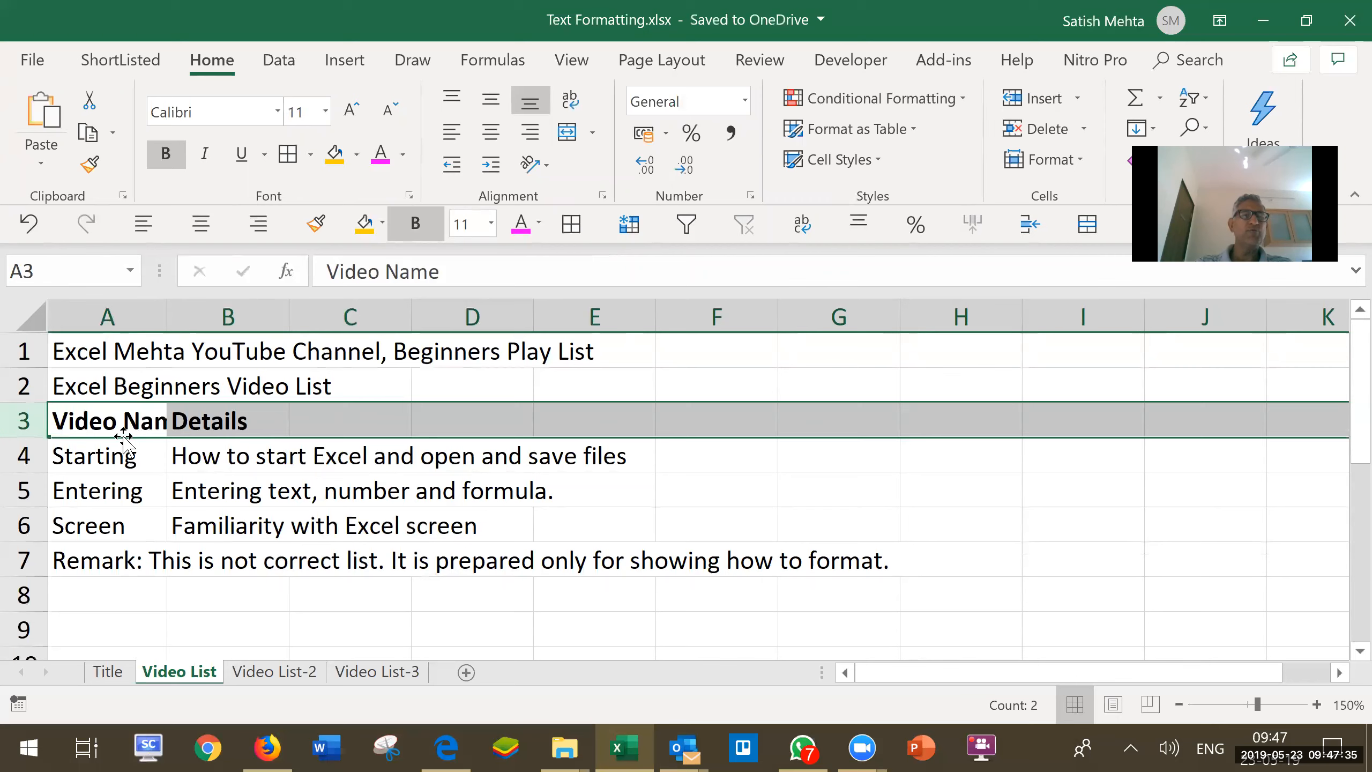
click(571, 98)
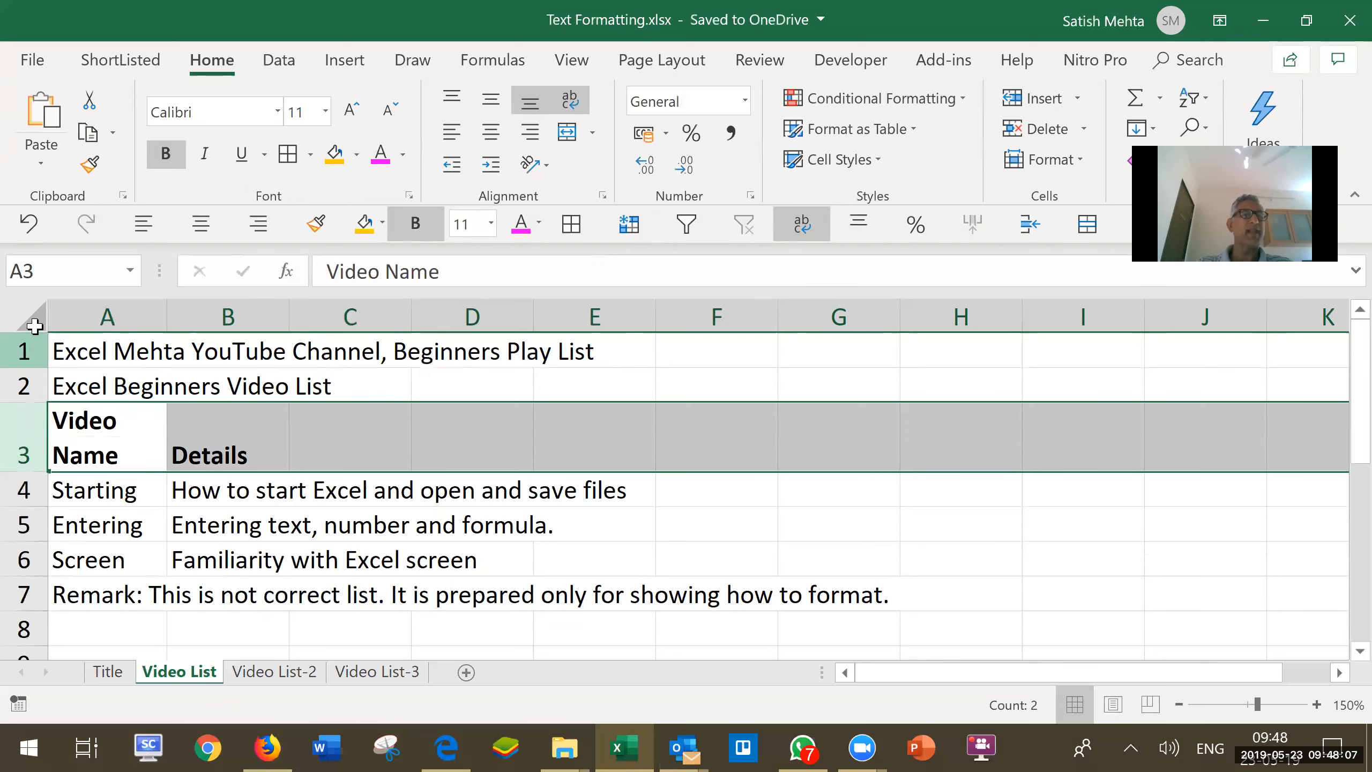
- Top-align the contents of all cells on the Video List sheet
click(24, 313)
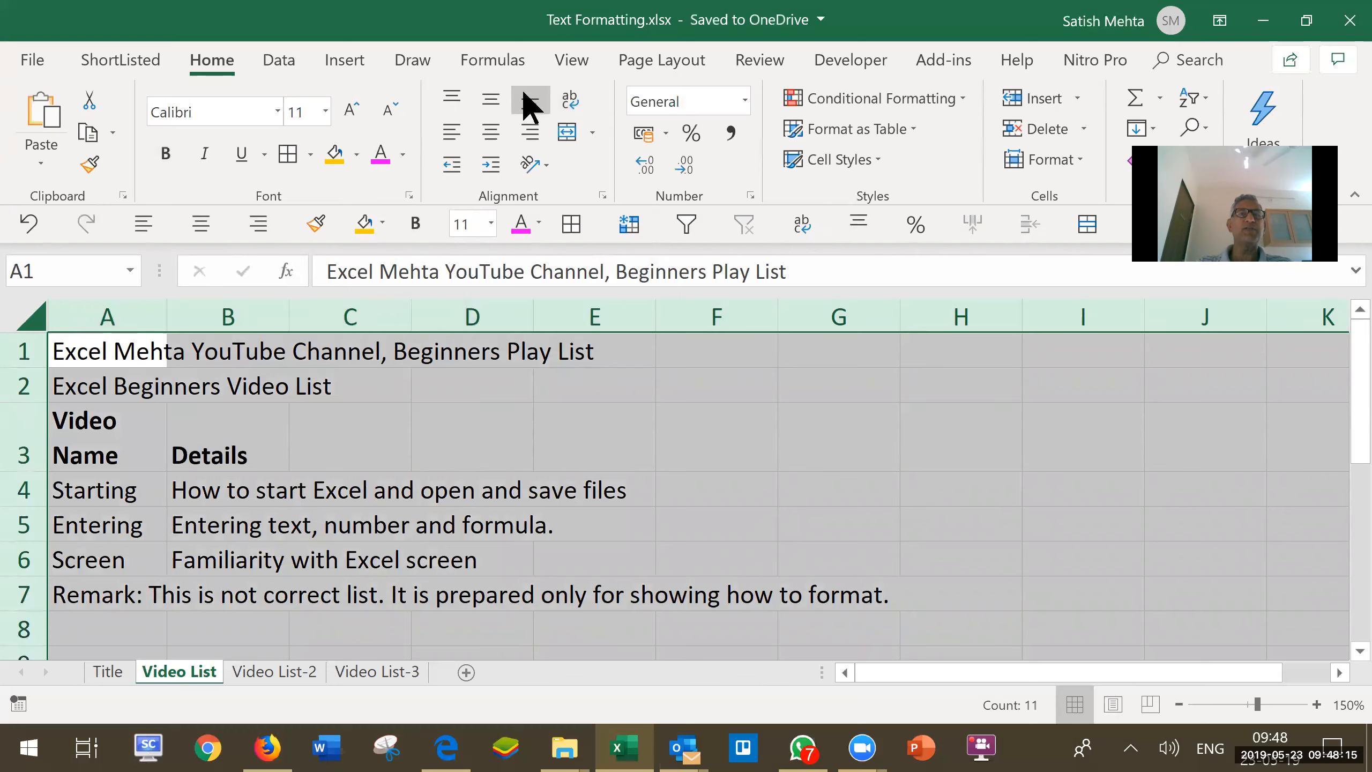
click(457, 97)
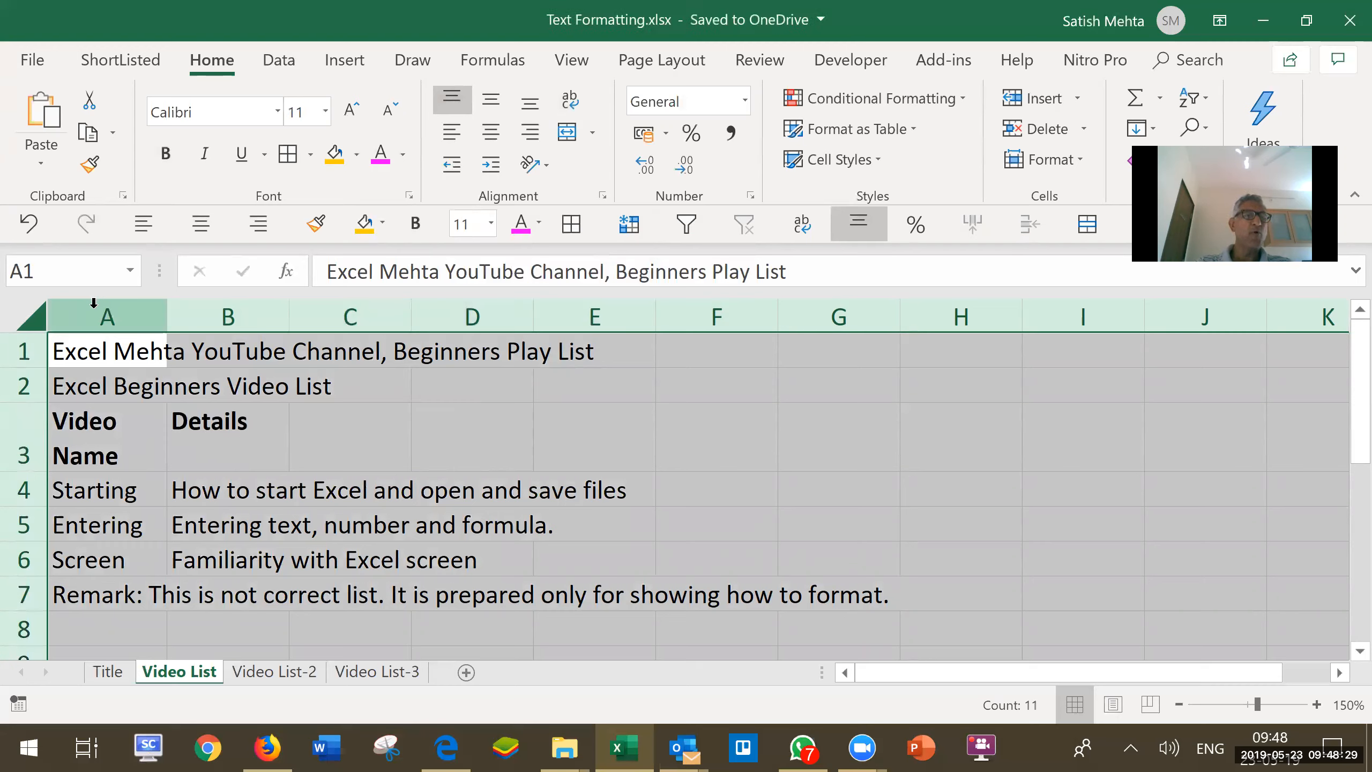
- Make all text in column A bold
click(90, 494)
click(88, 525)
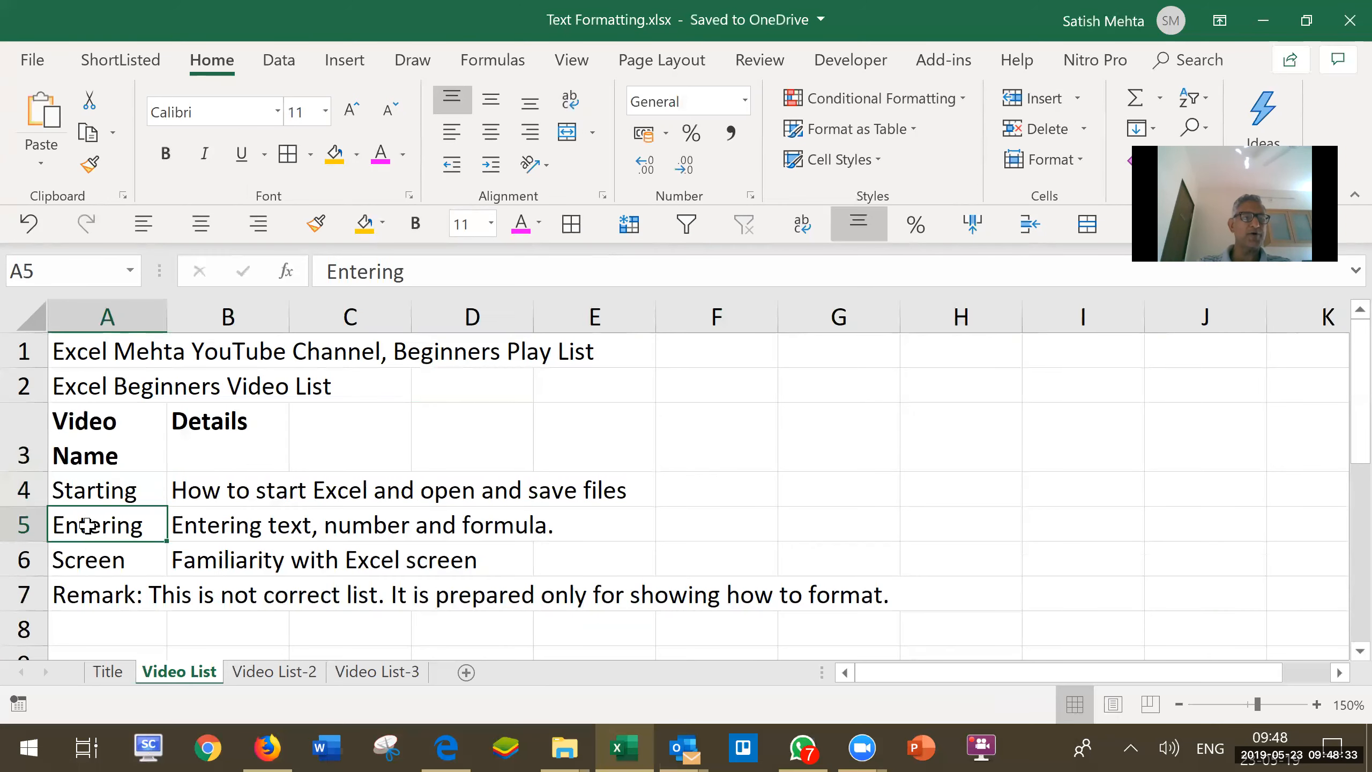
click(85, 562)
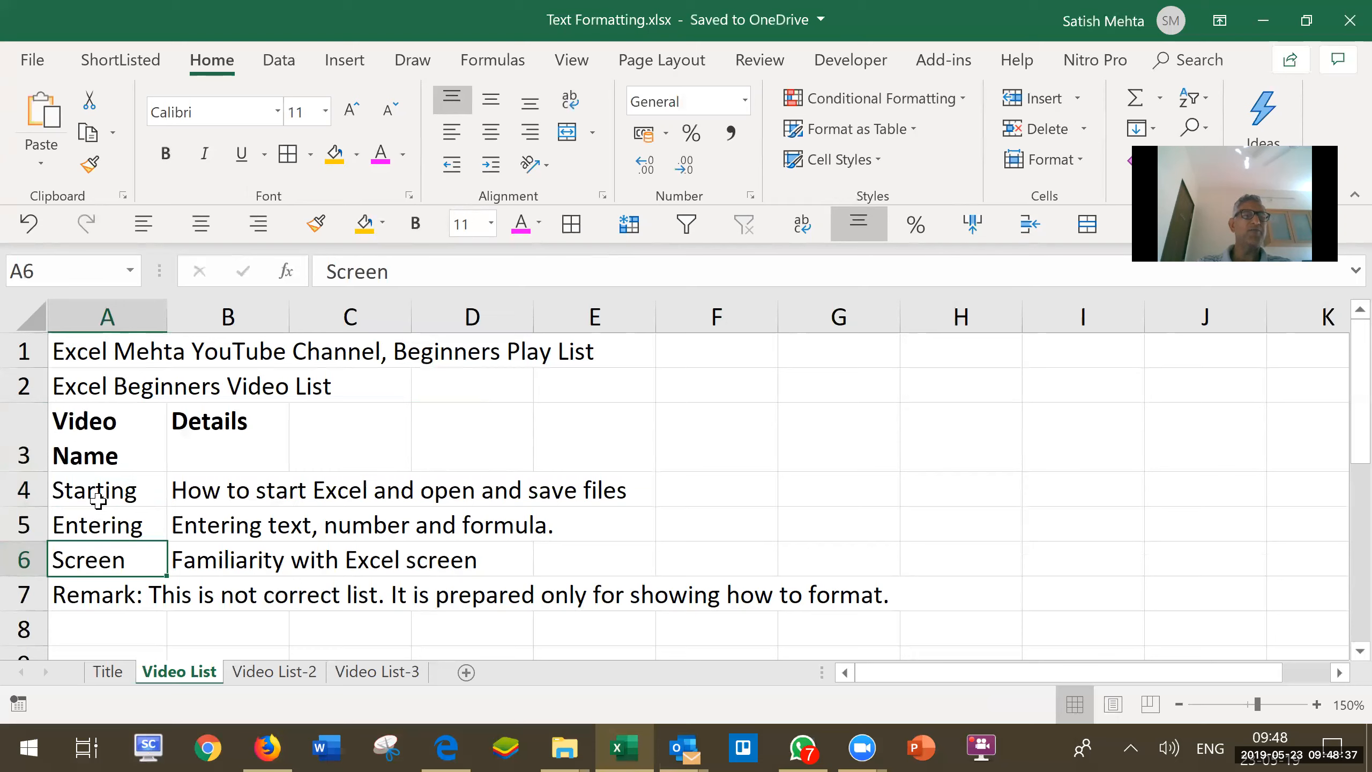
click(104, 319)
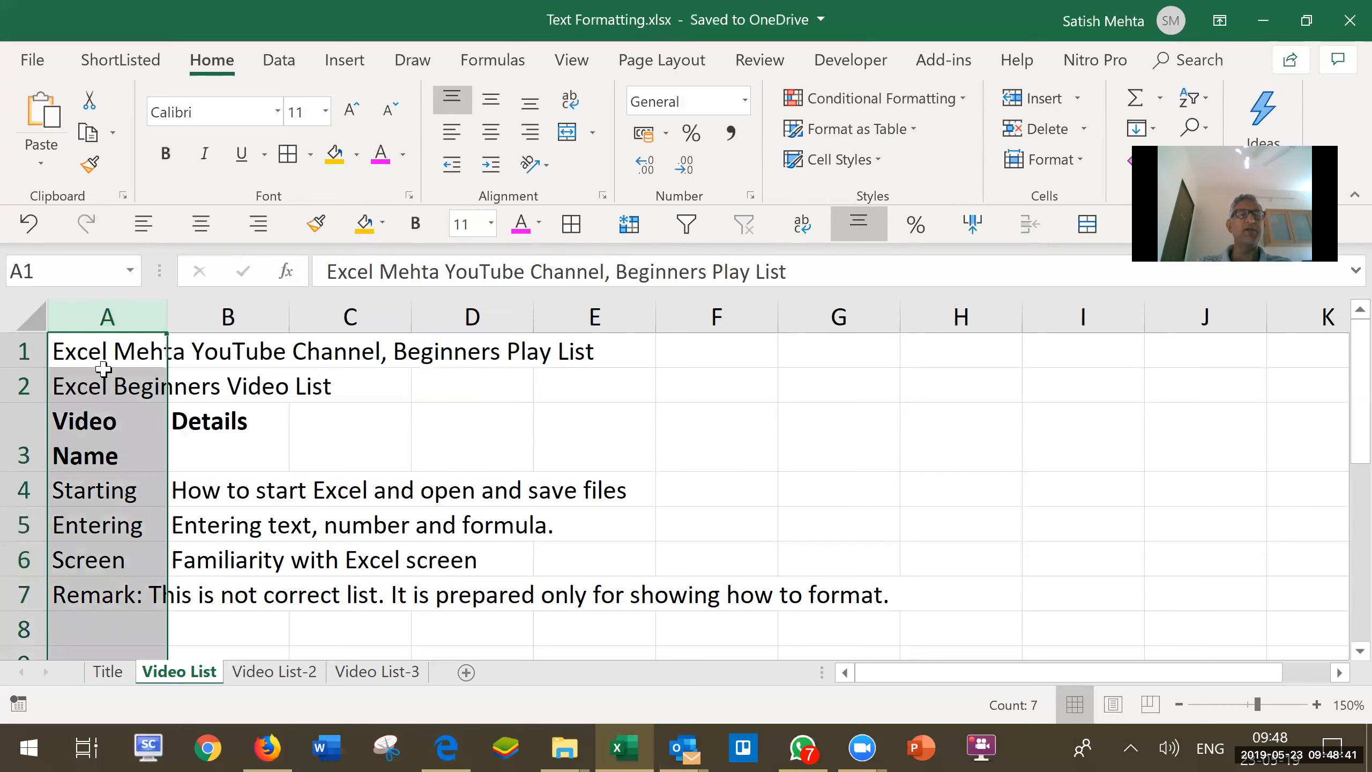
click(178, 170)
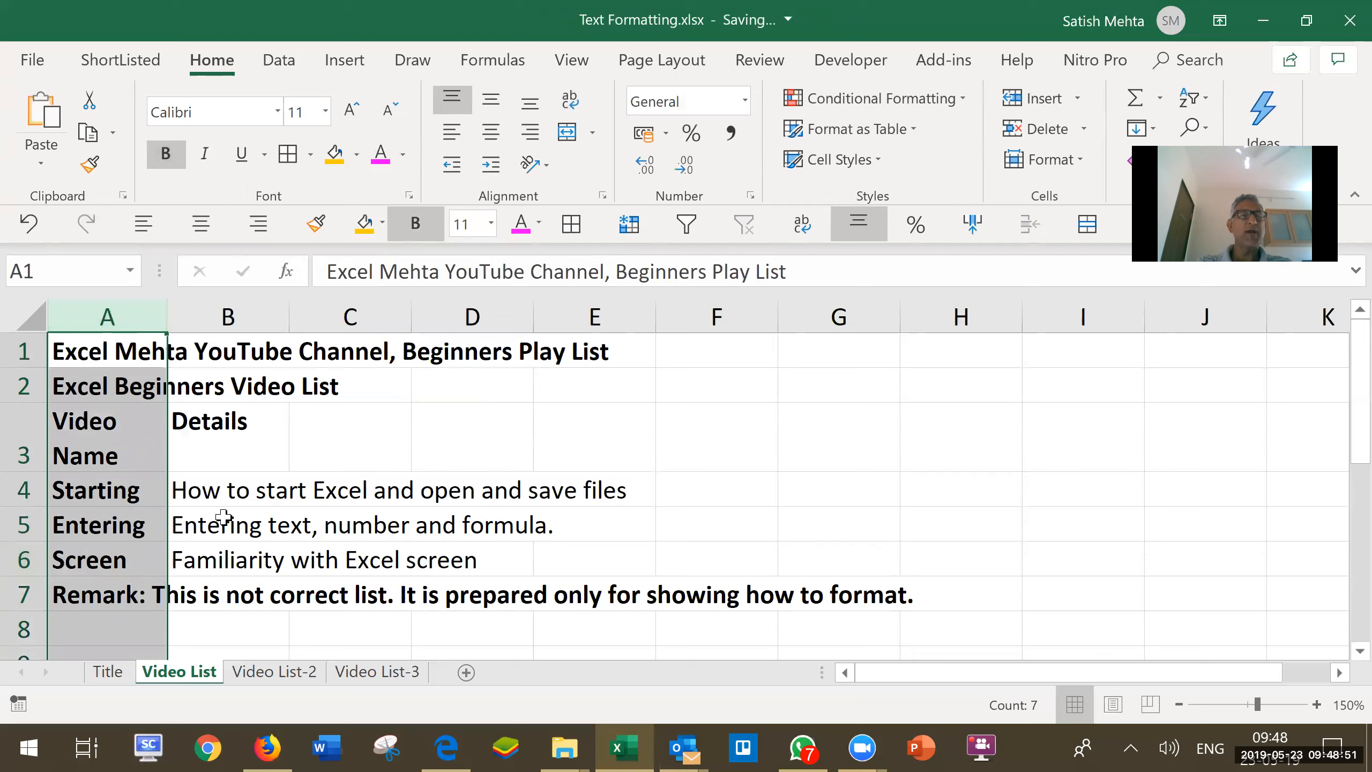
- Widen column B to roughly twice its width and wrap the text in the whole column
click(226, 492)
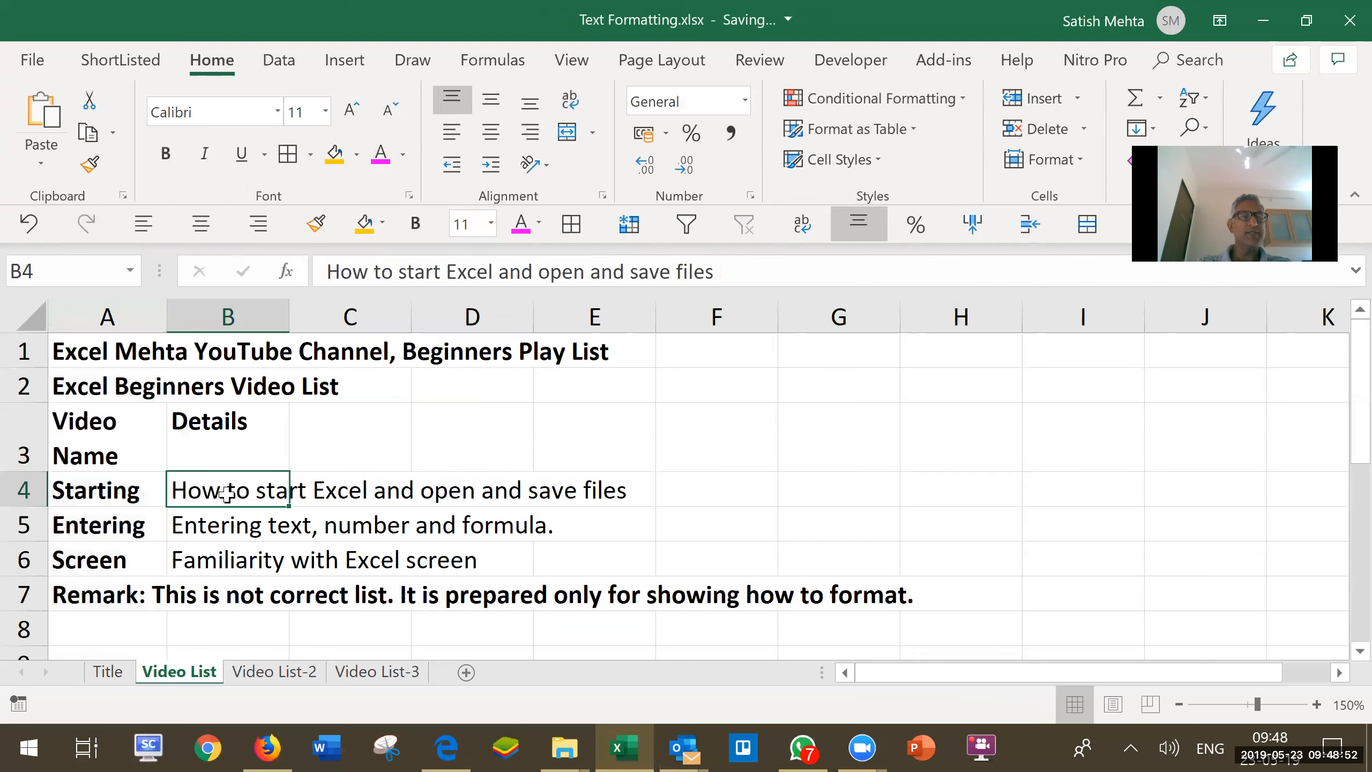
click(223, 525)
click(219, 567)
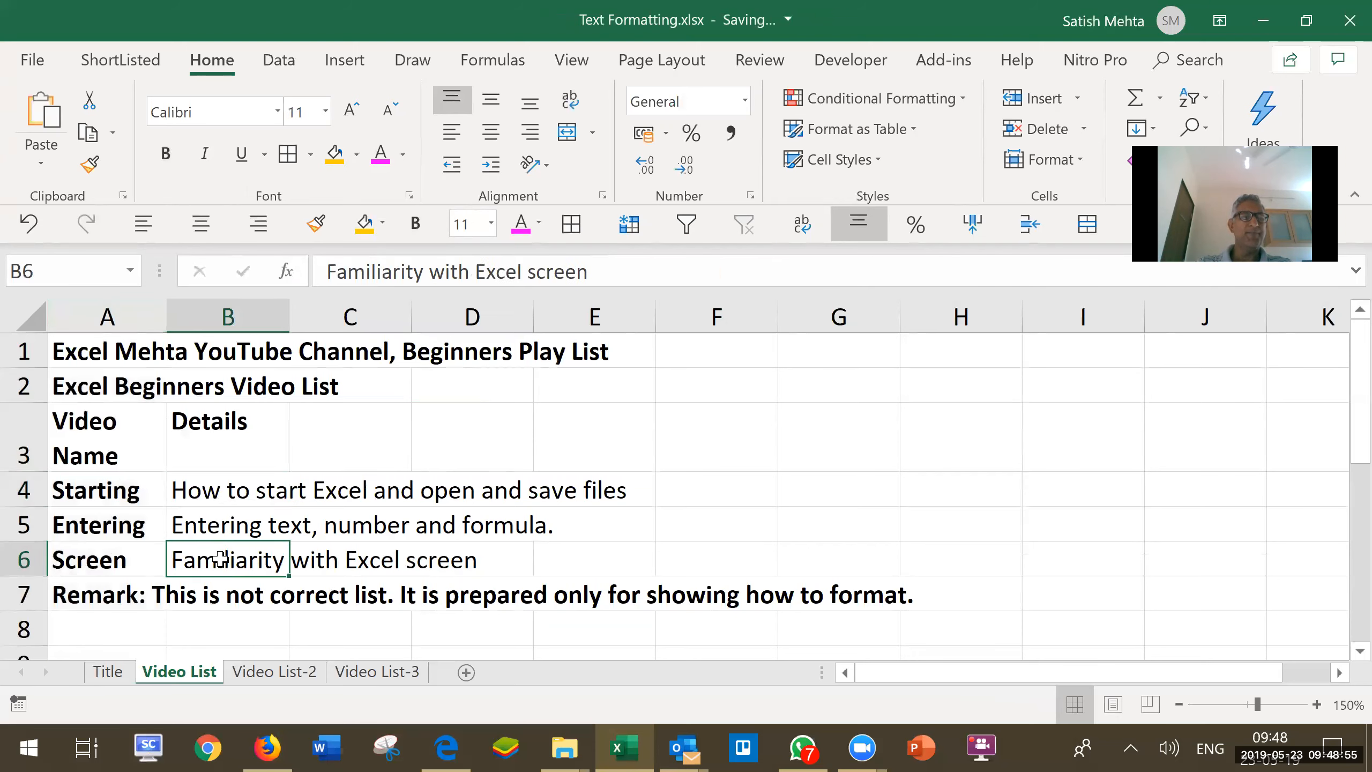
click(230, 491)
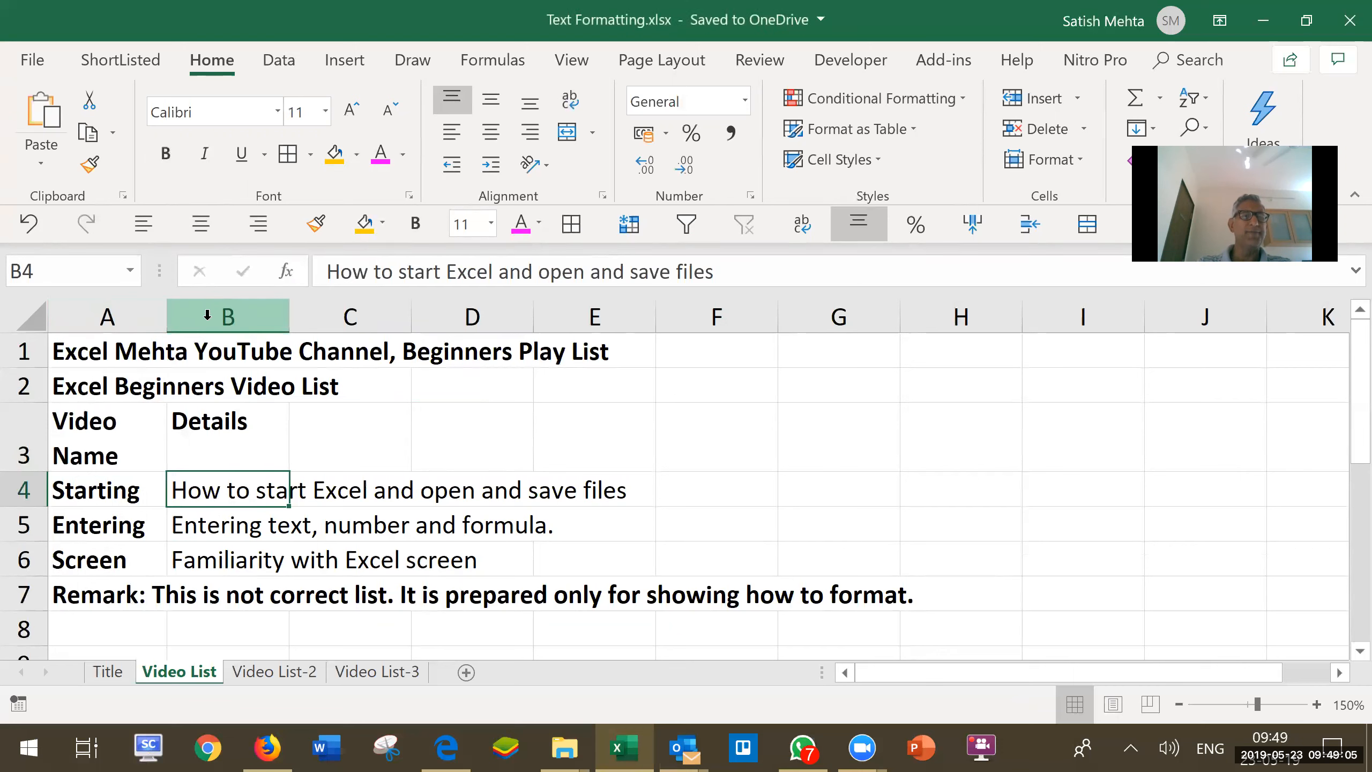
click(229, 313)
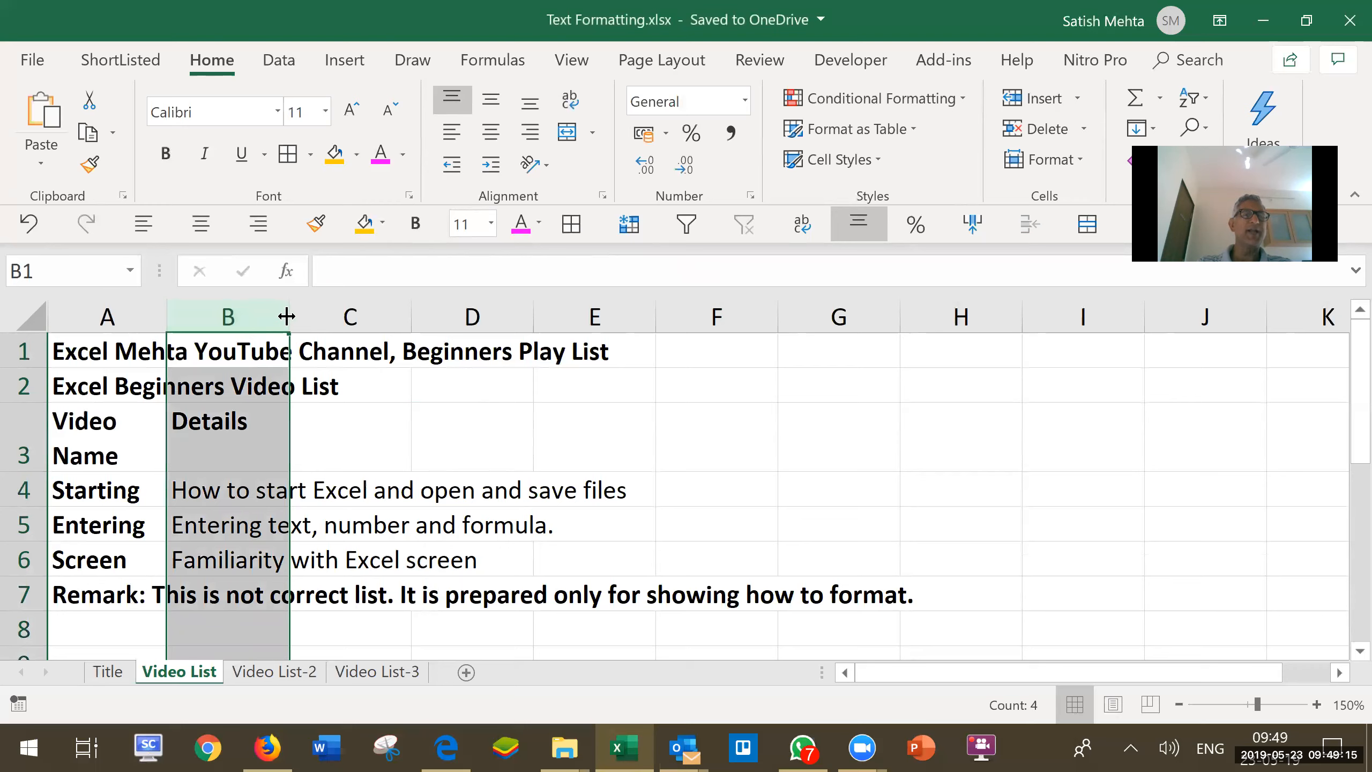
drag(286, 316, 439, 316)
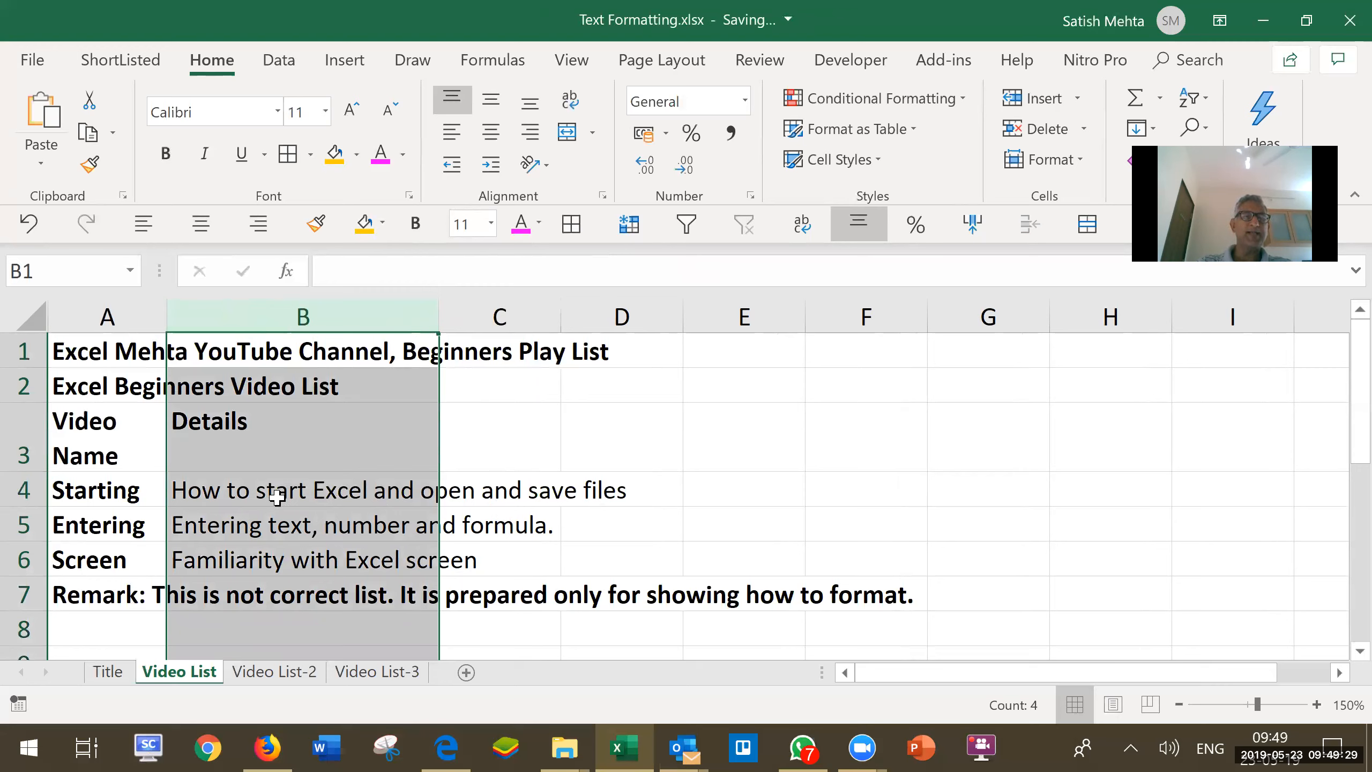
click(572, 95)
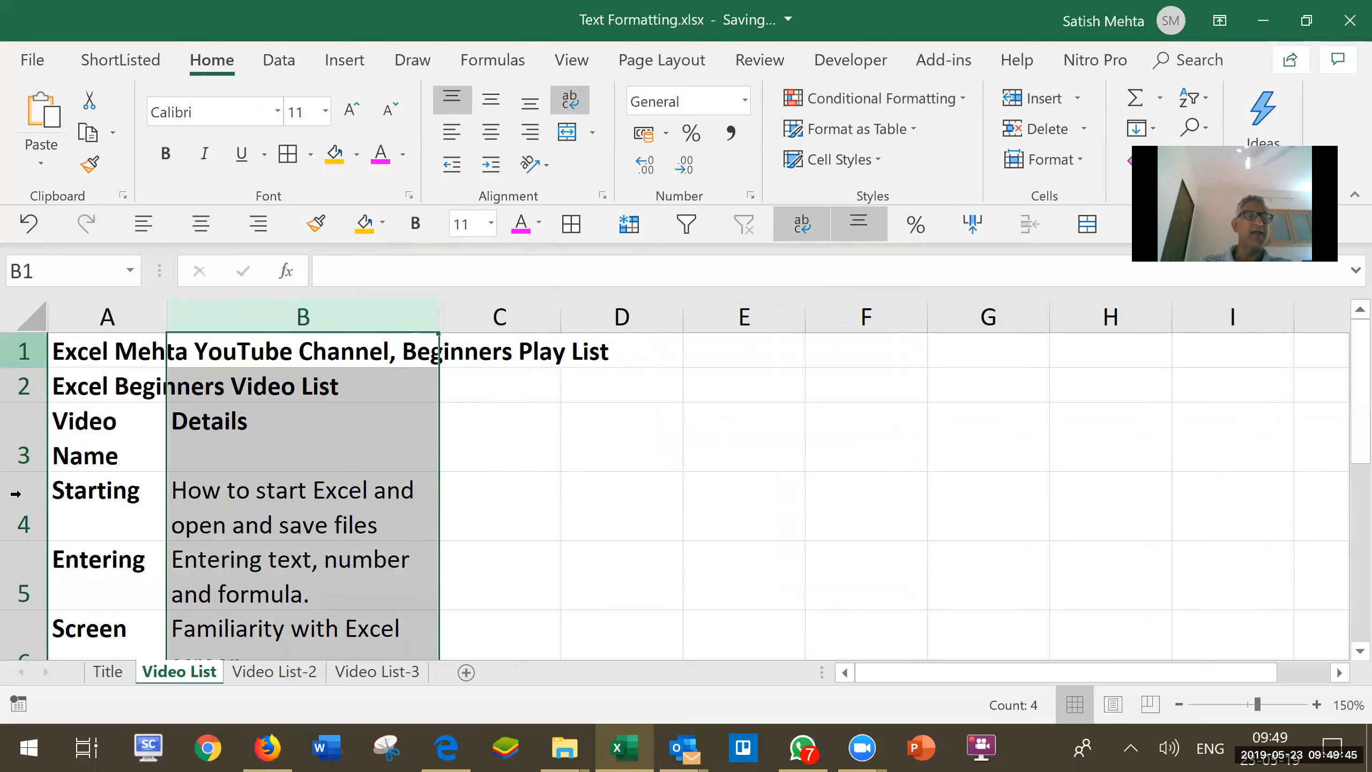
click(112, 518)
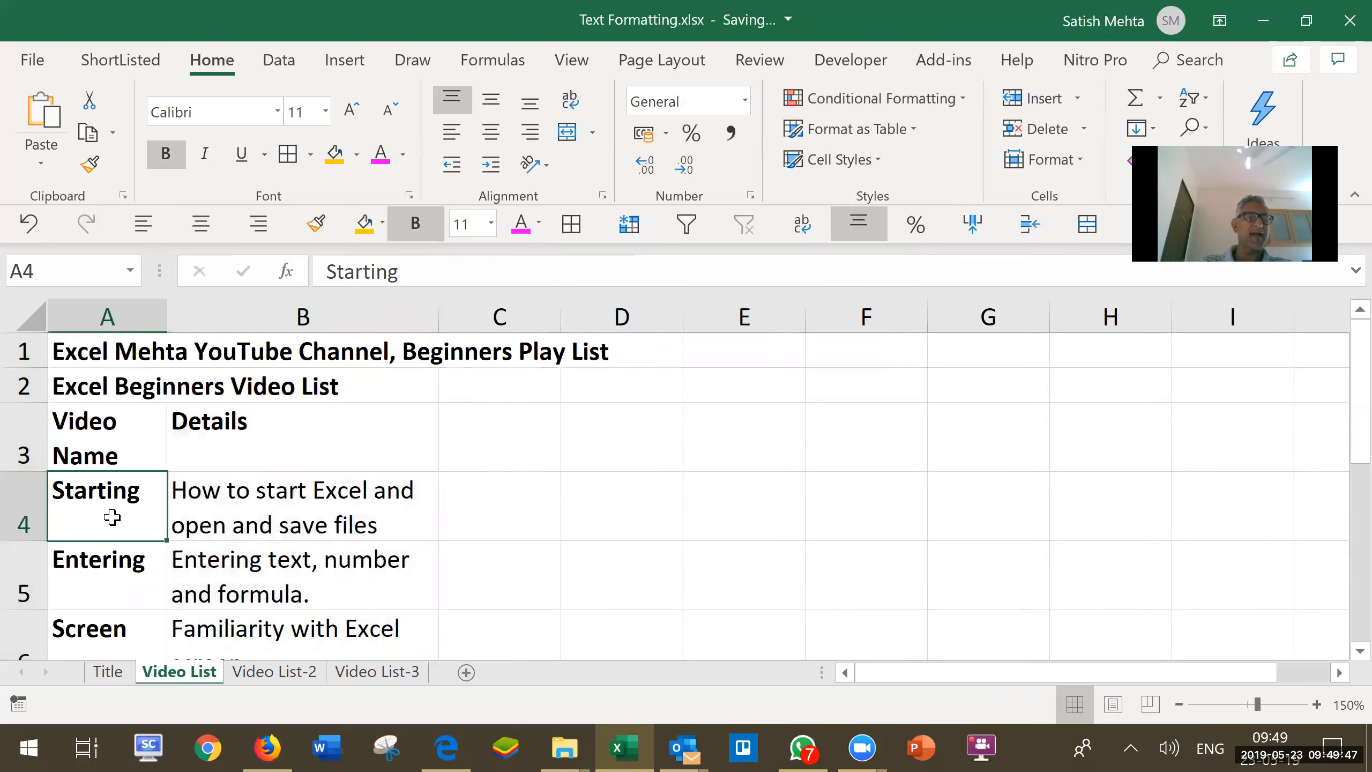
click(108, 577)
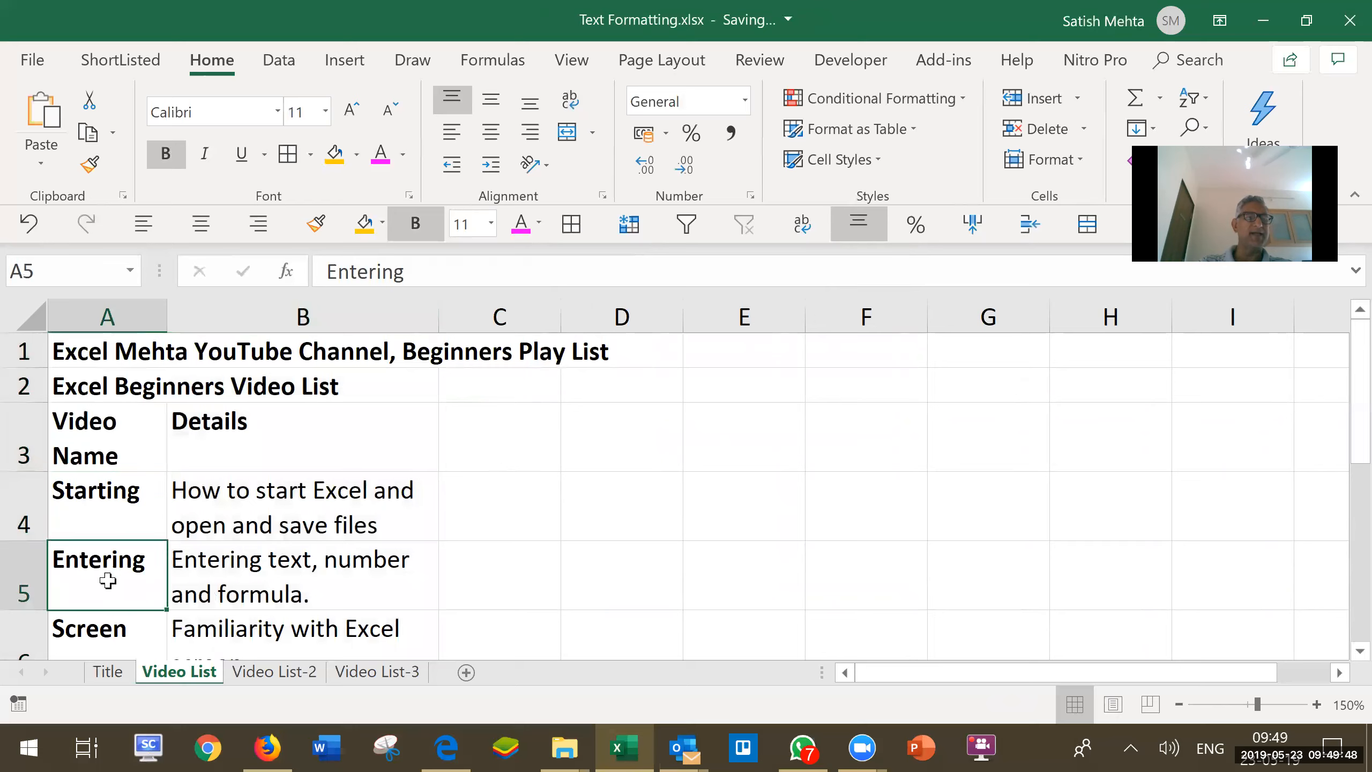
click(112, 517)
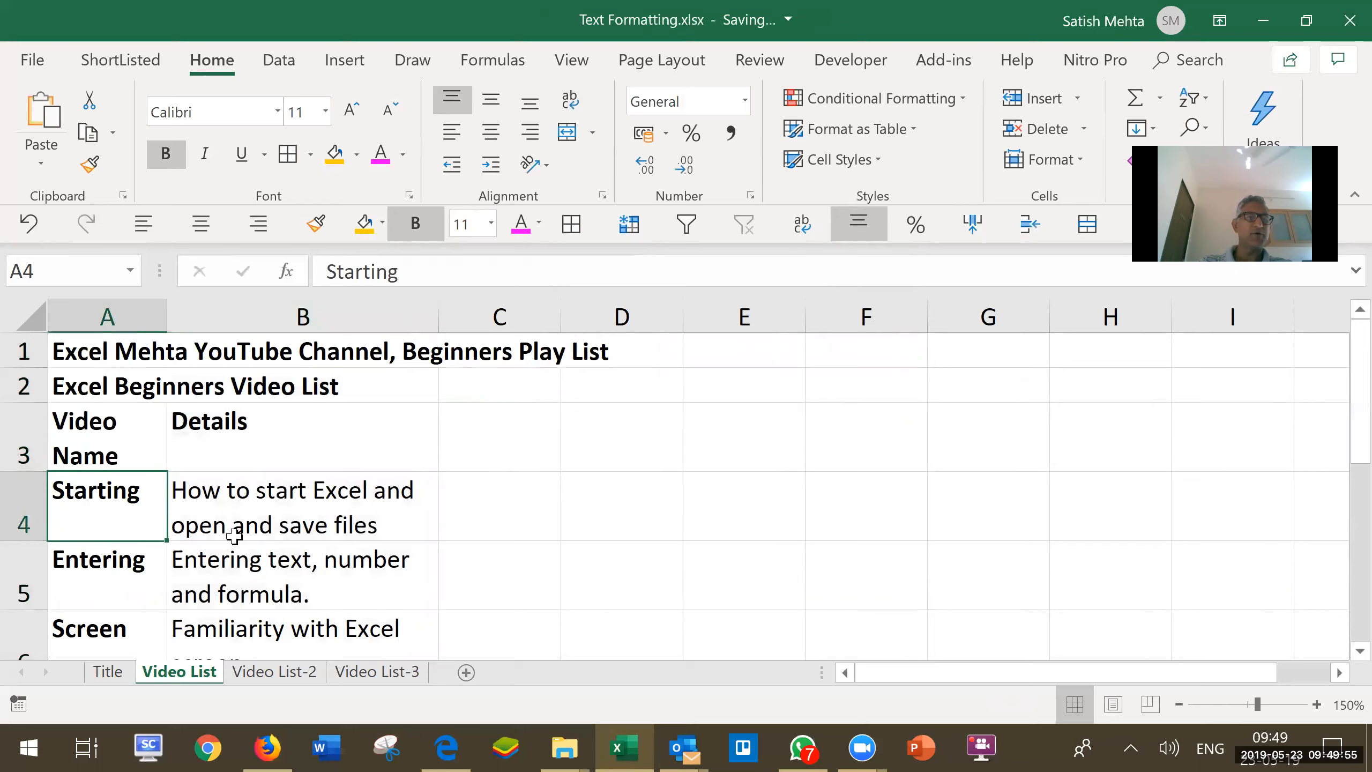
- Give the title in A1 a bright pink font colour chosen from the standard palette of additional colours
click(91, 352)
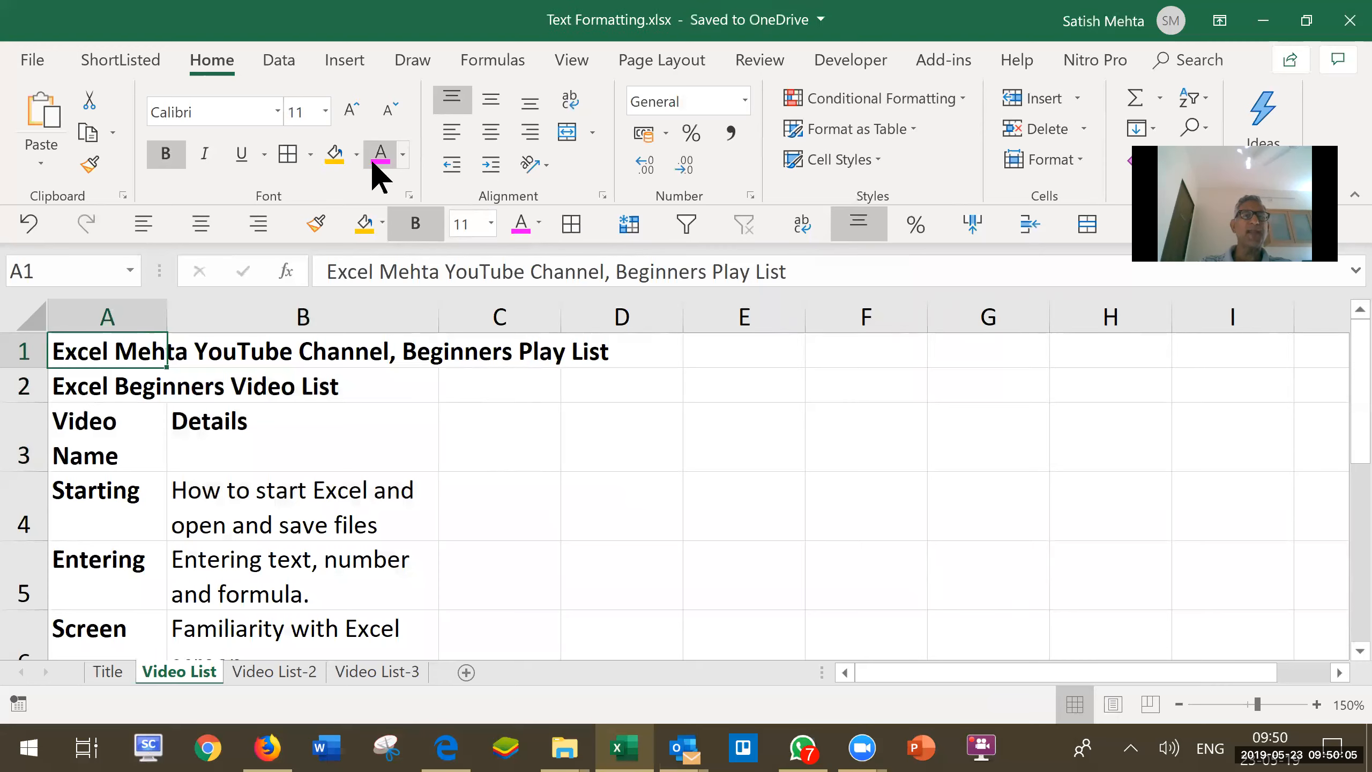
click(403, 156)
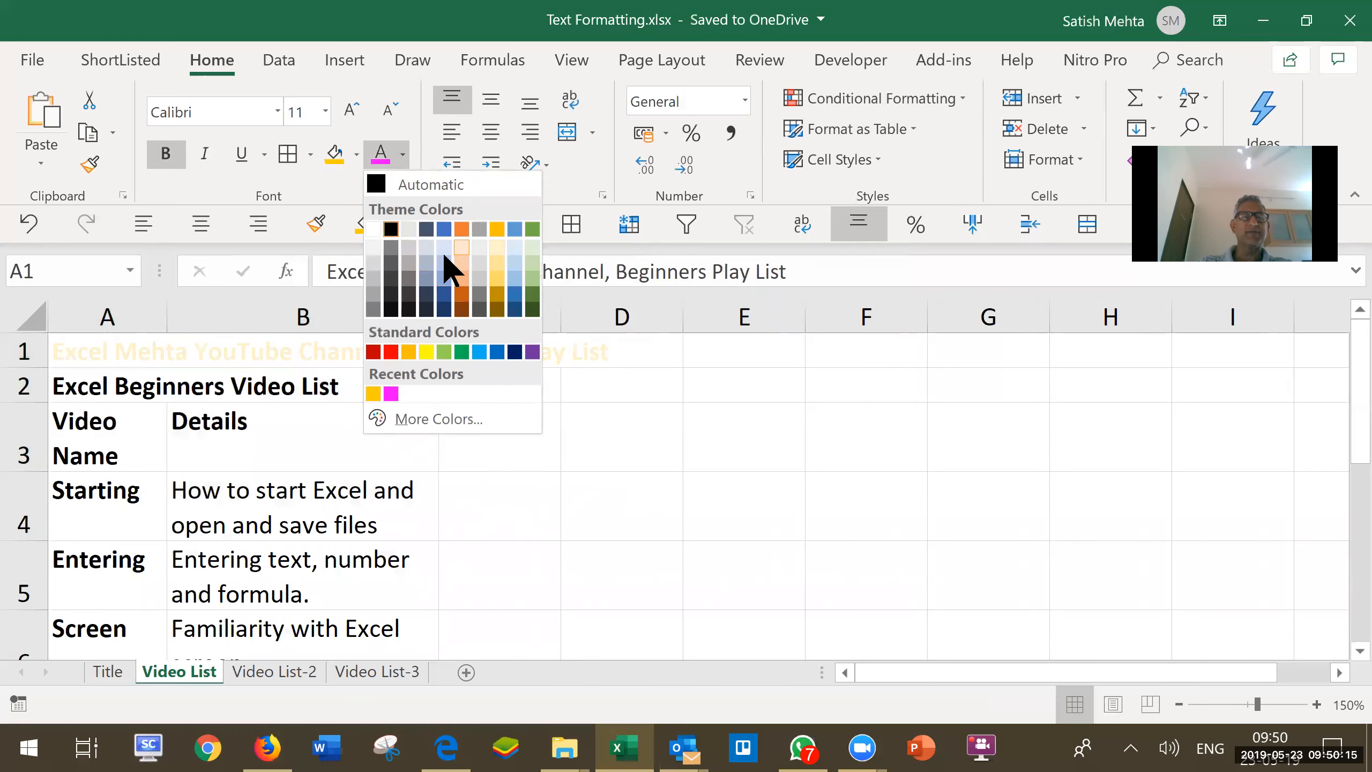
click(425, 421)
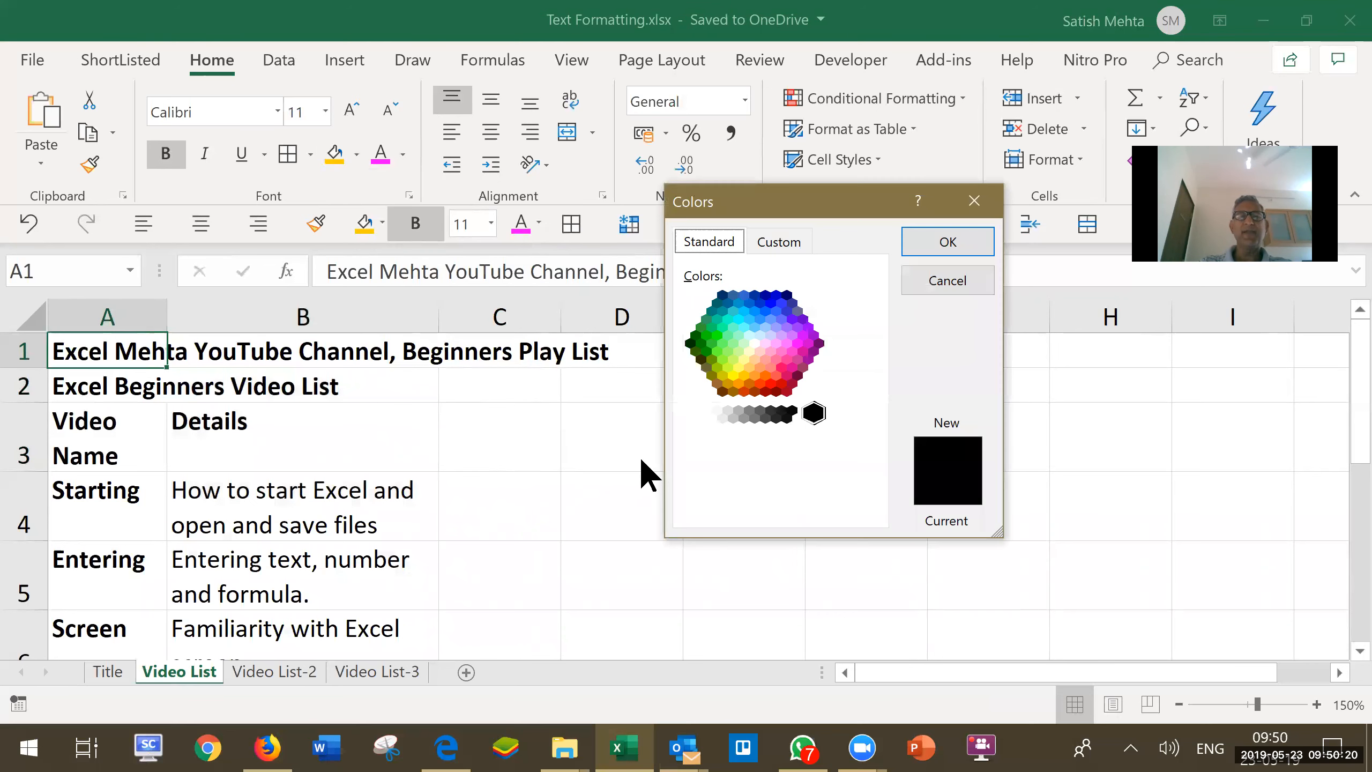
click(793, 351)
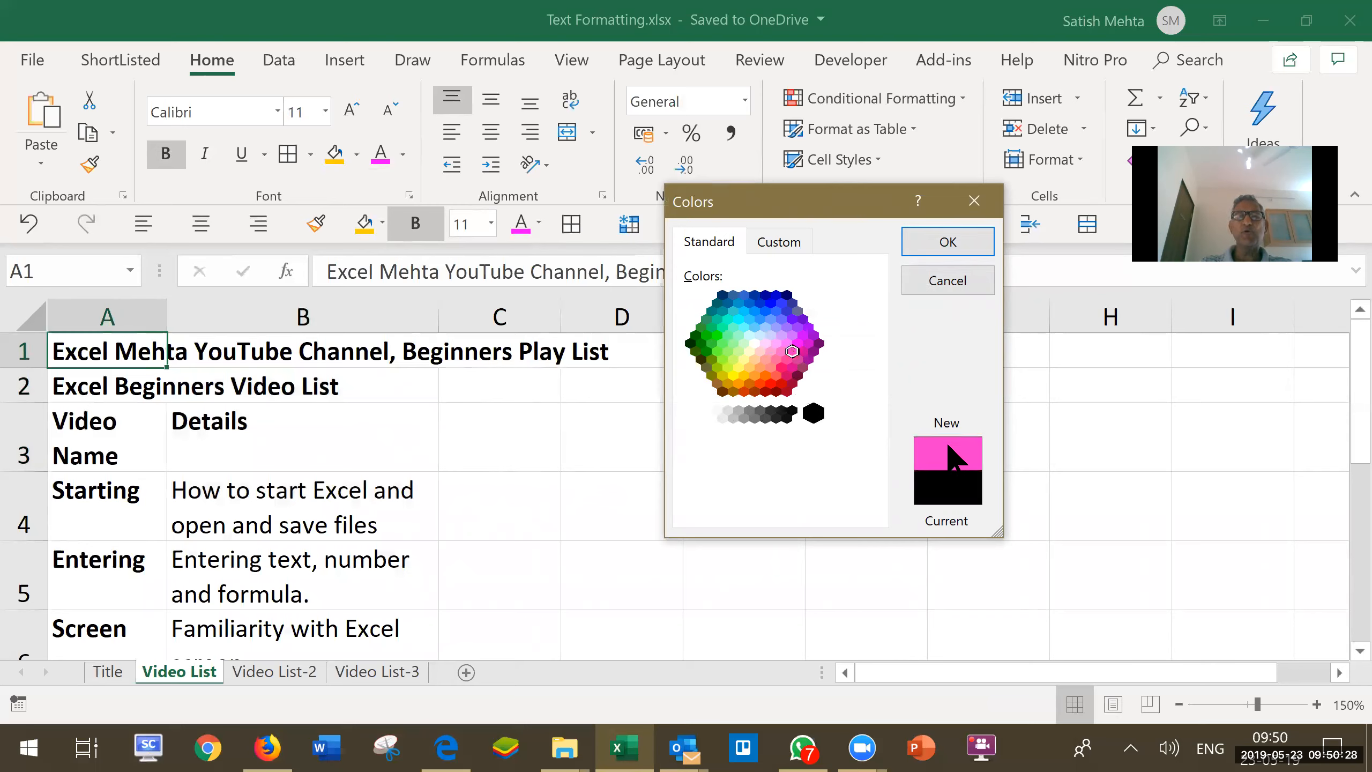
click(941, 238)
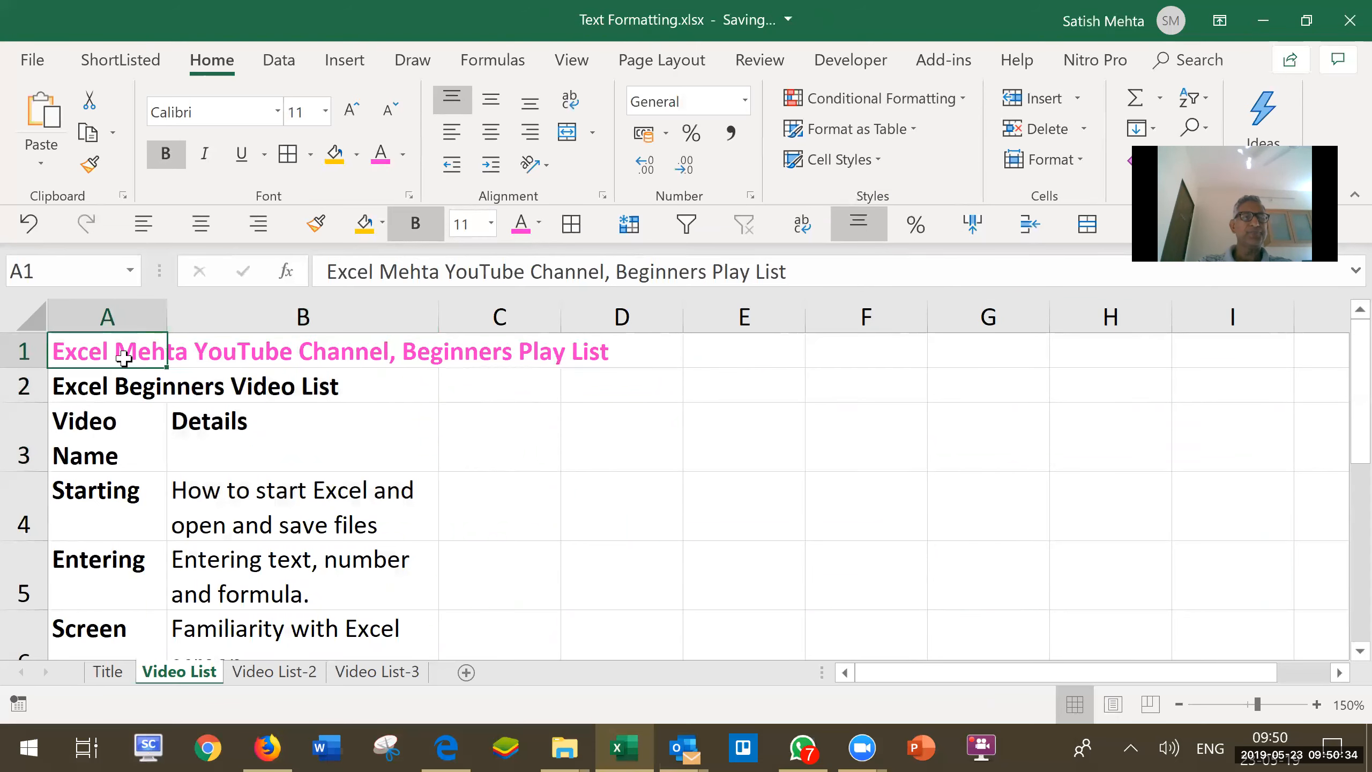
- Merge and center the title across A1:B1 and wrap its text
drag(123, 357, 211, 593)
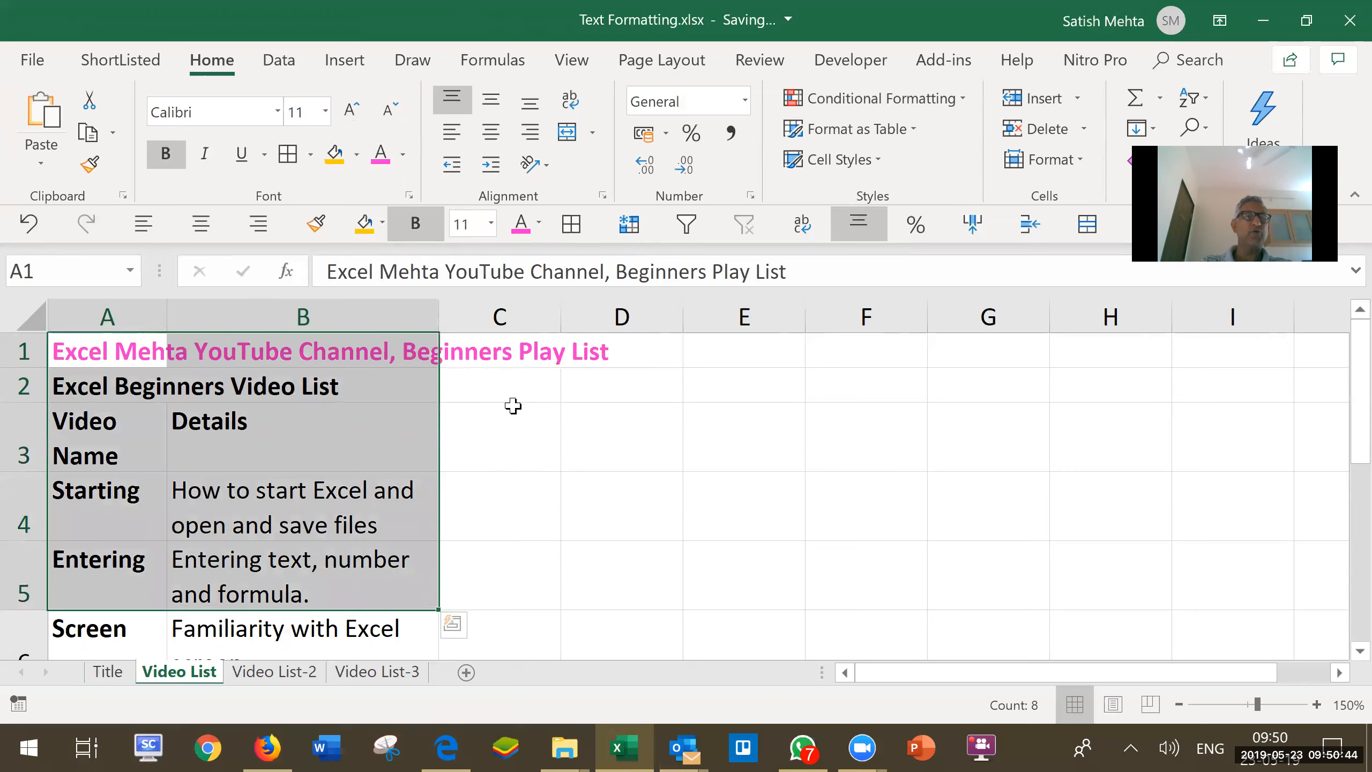
drag(116, 350, 241, 357)
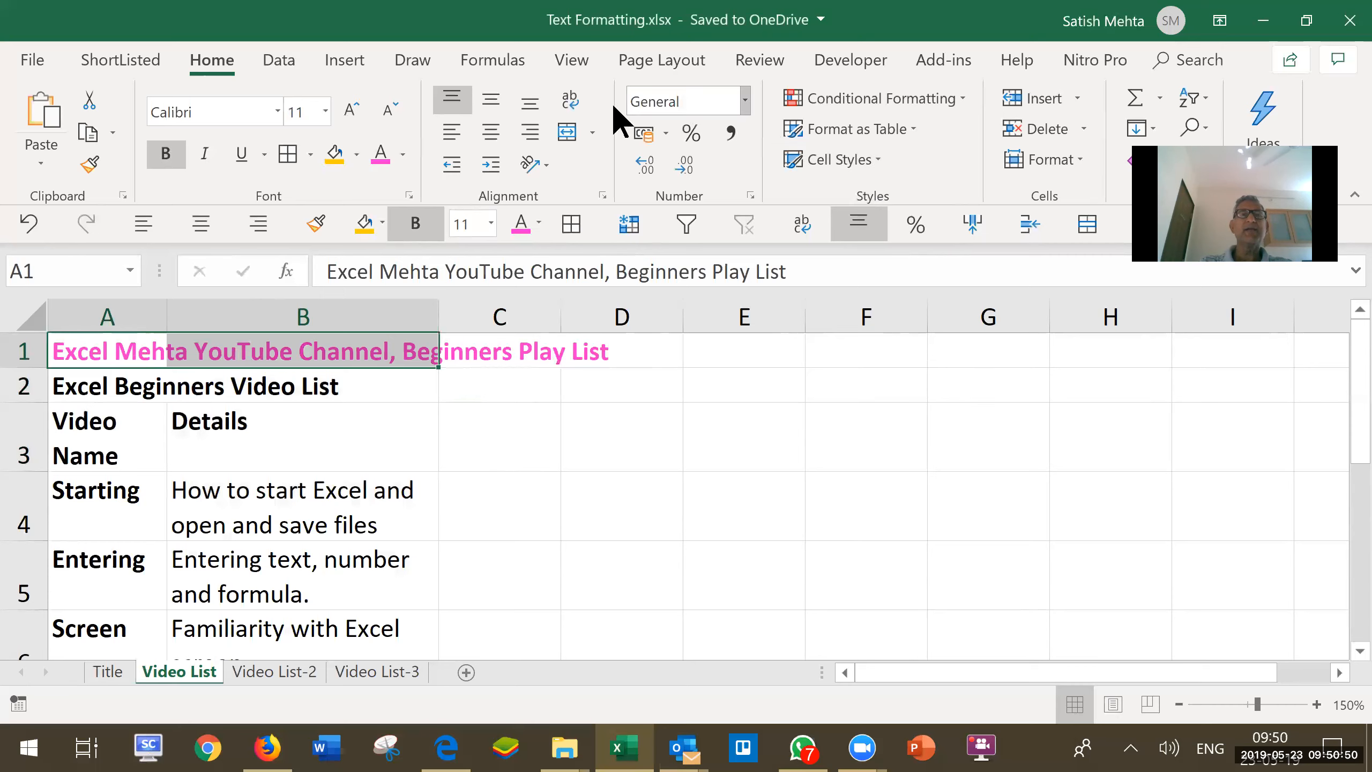
click(567, 135)
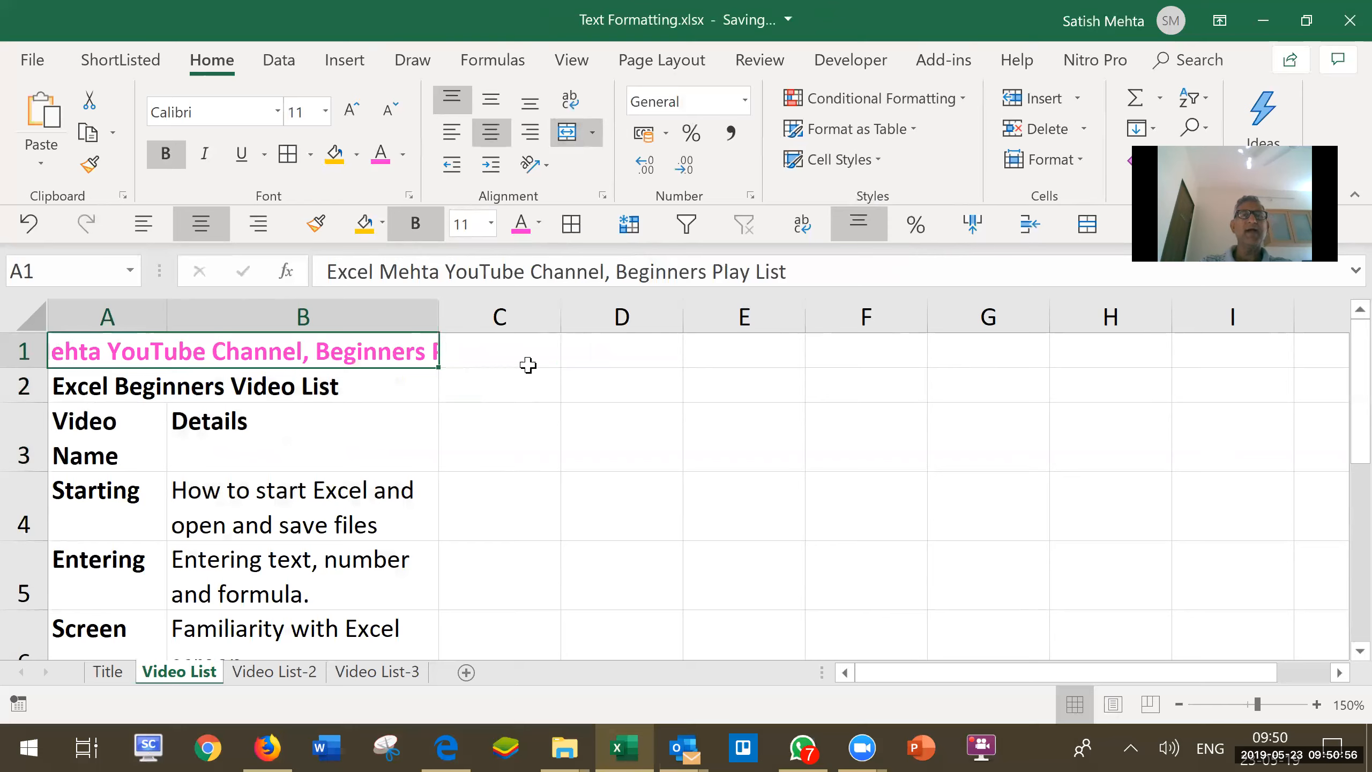
click(576, 101)
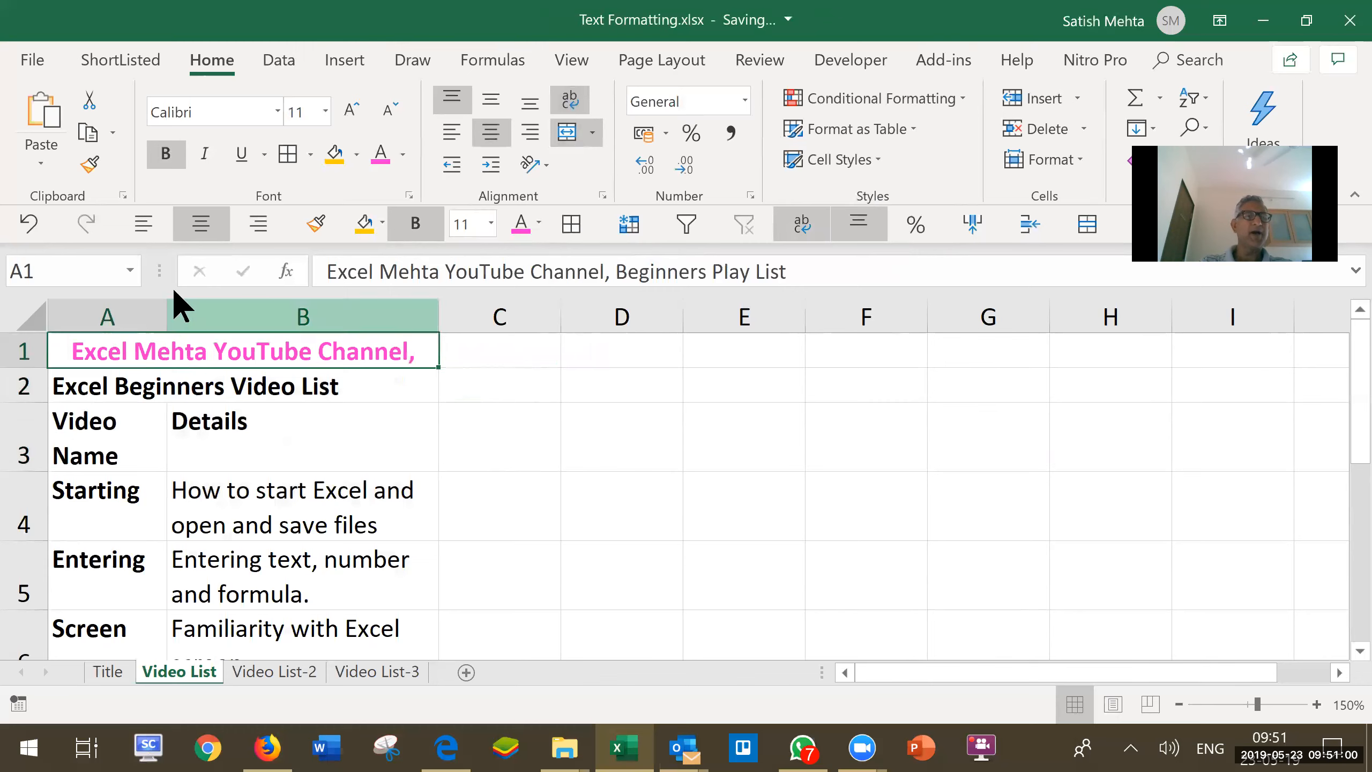
- Increase the height of row 1 so that both lines of the wrapped title fit
click(24, 355)
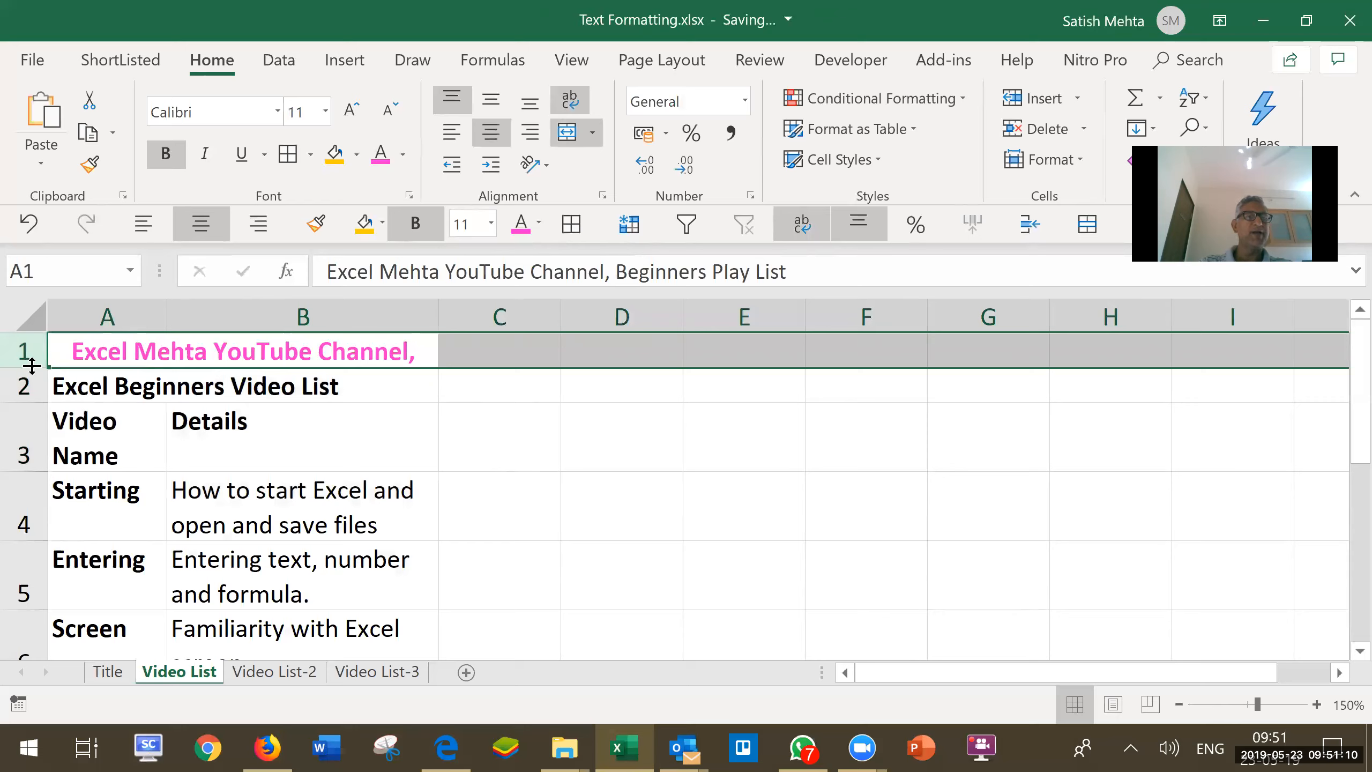
drag(31, 366, 31, 421)
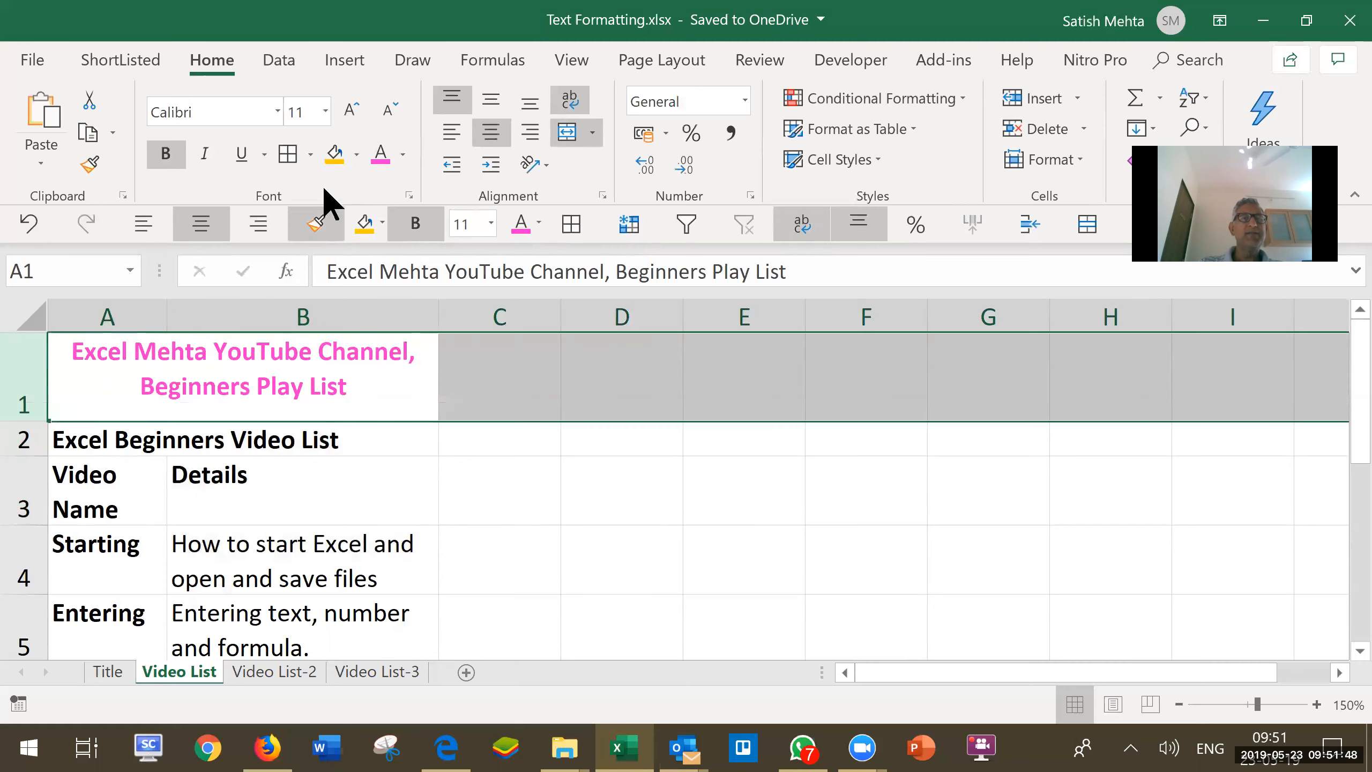
- Copy row 1's title formatting onto row 2 and reduce the heights of both rows to fit their text closely
click(88, 168)
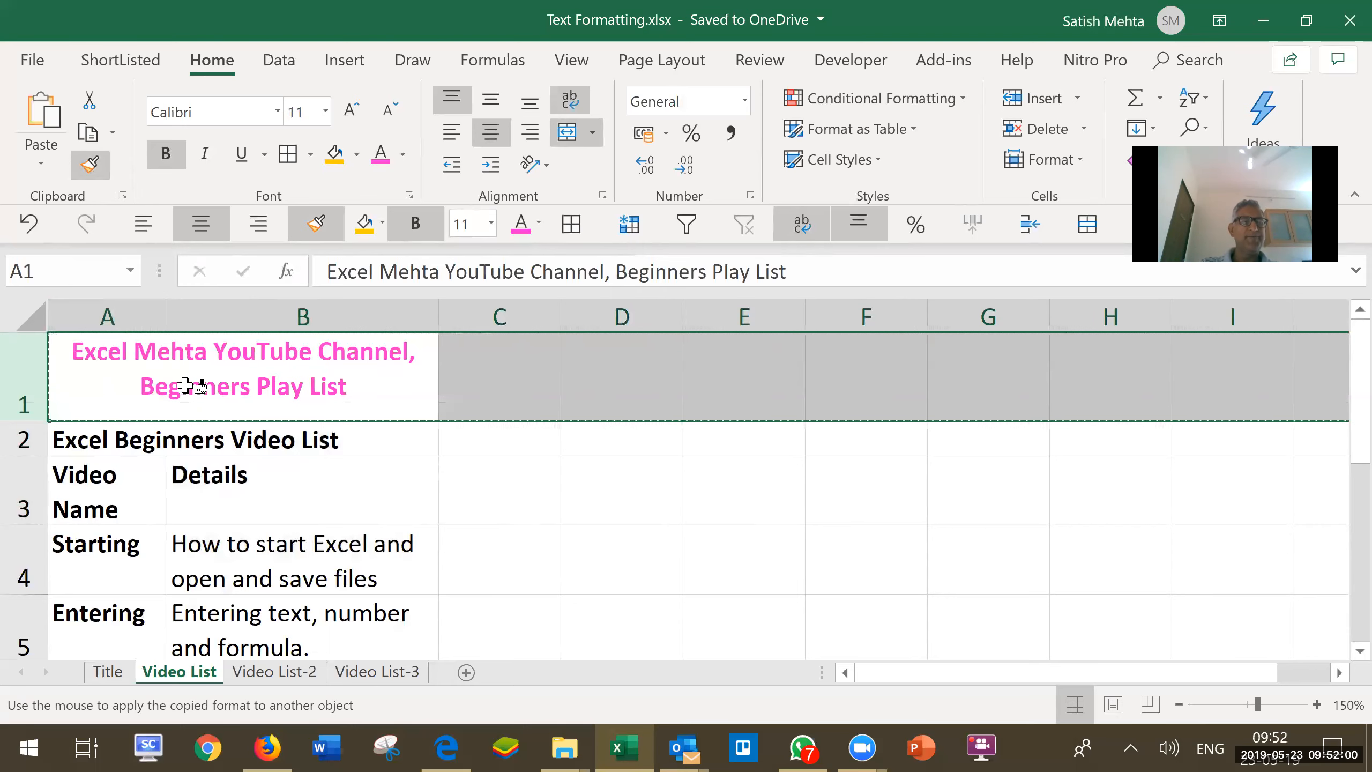
click(100, 436)
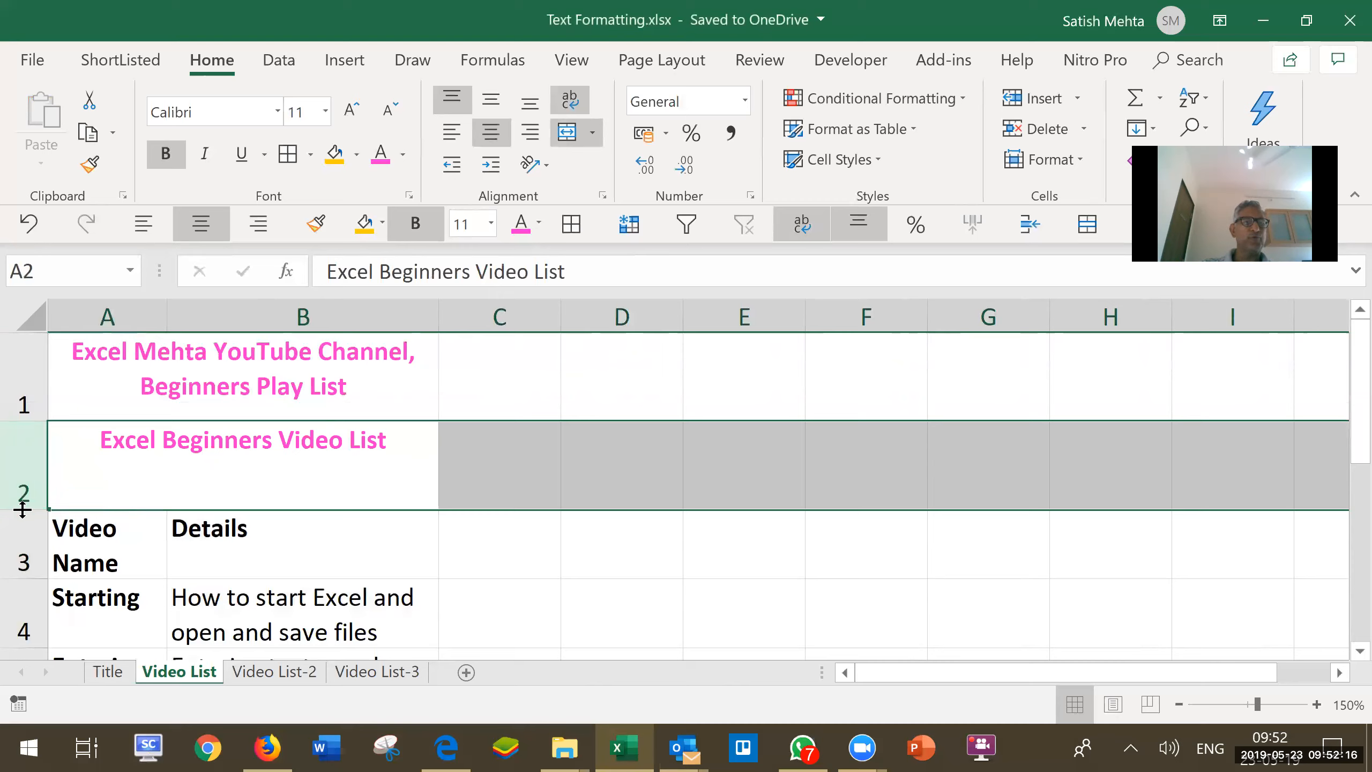
drag(22, 509, 38, 462)
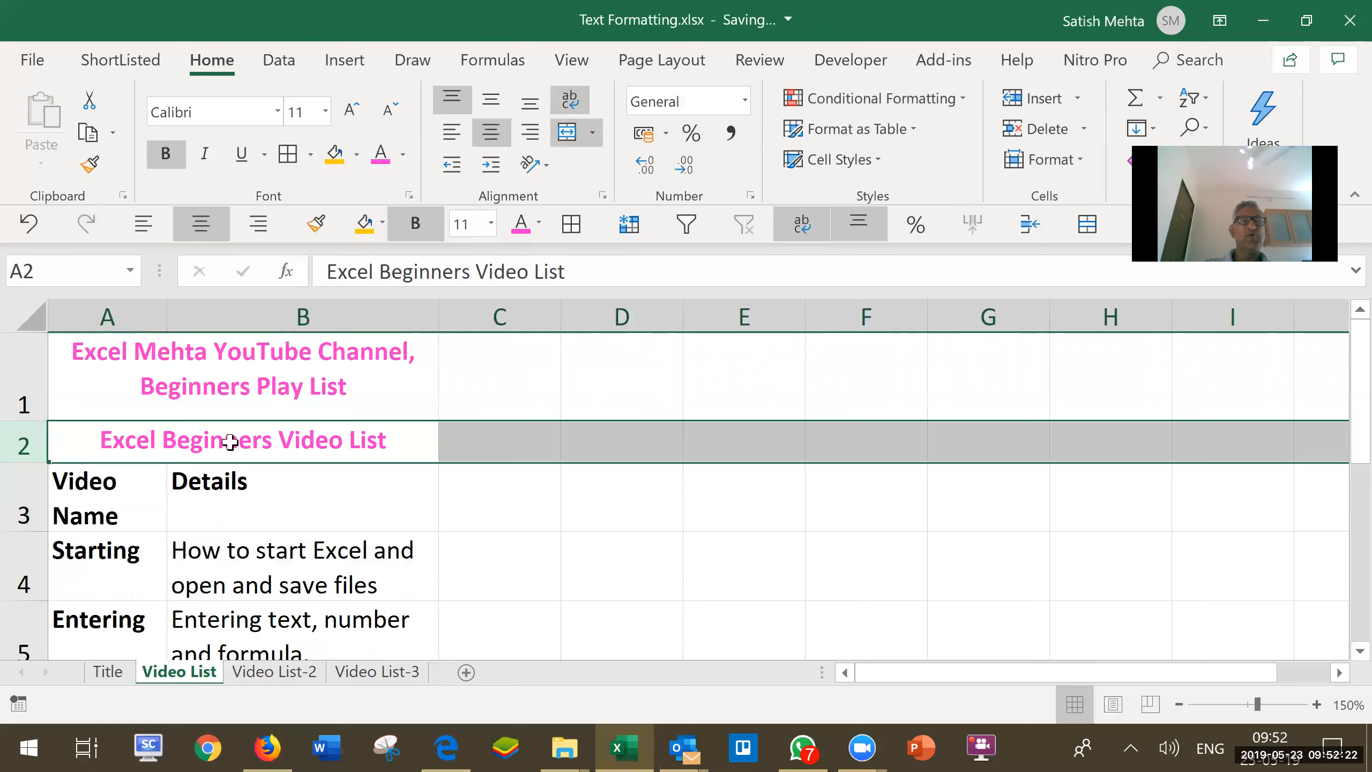
click(185, 411)
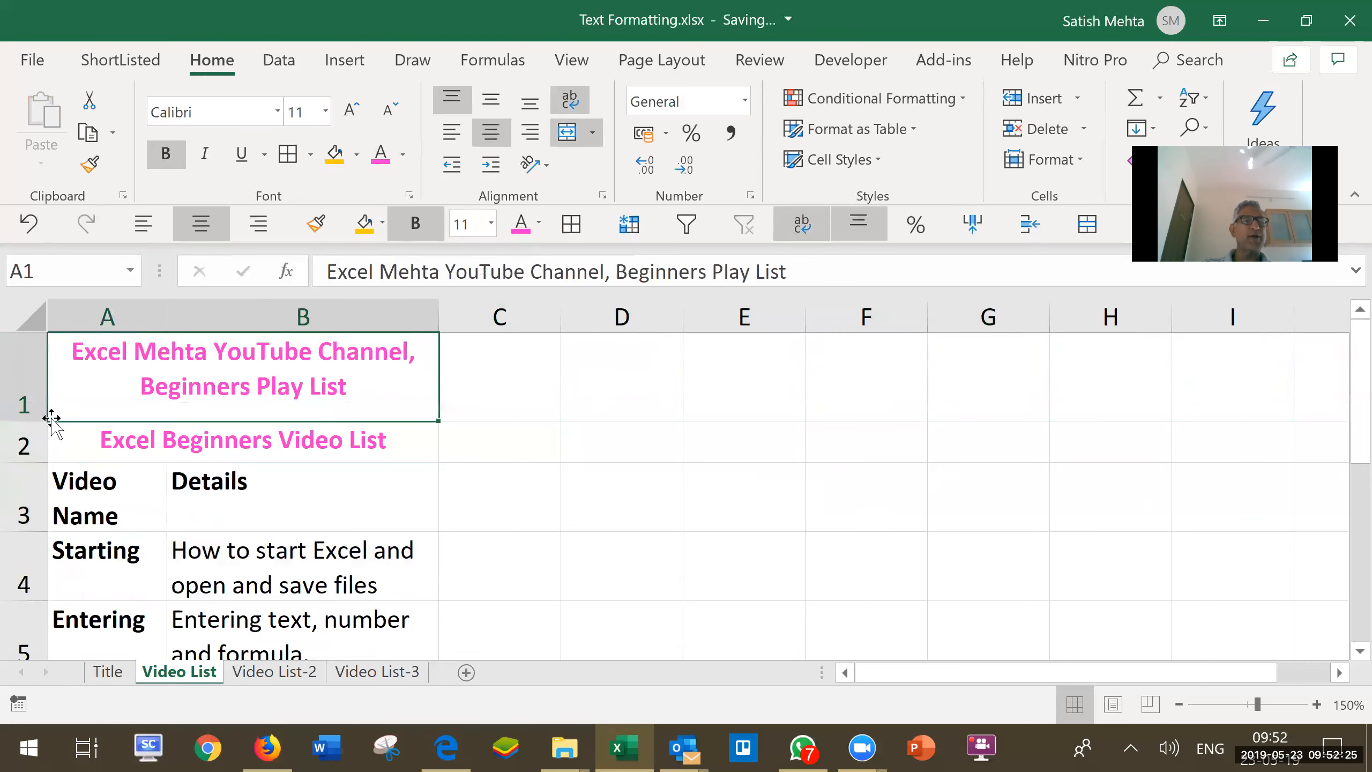
drag(39, 420, 46, 406)
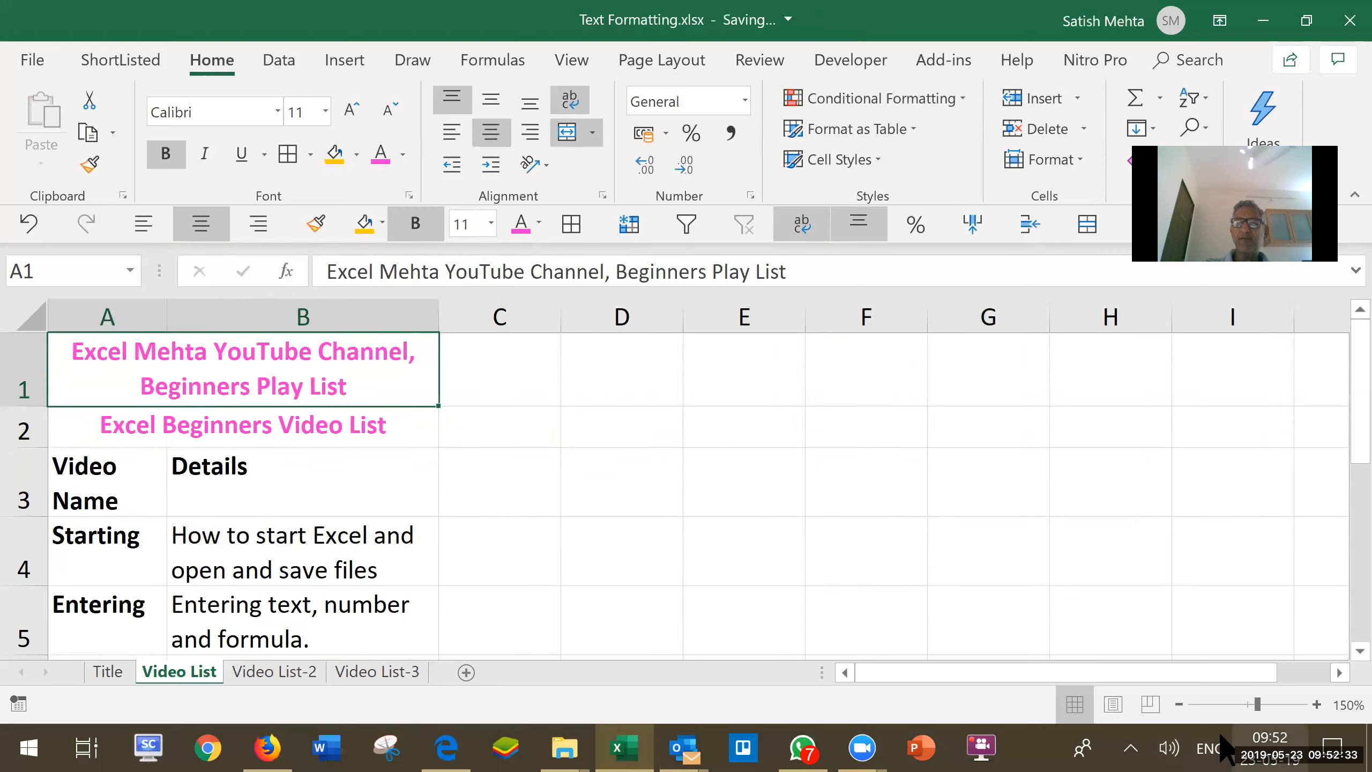
- Merge and center the remark across A7:B7 and wrap its text
click(1180, 704)
click(1179, 704)
click(1179, 704)
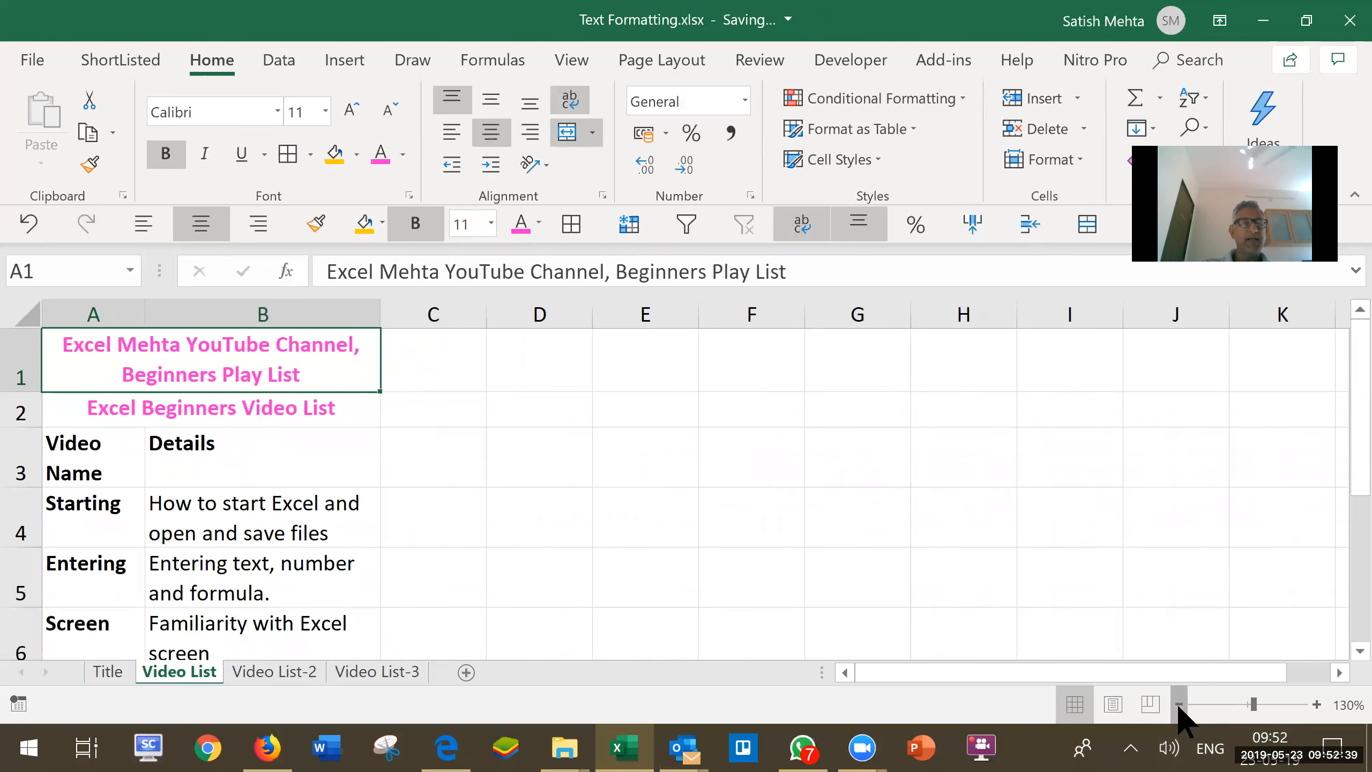
click(1179, 704)
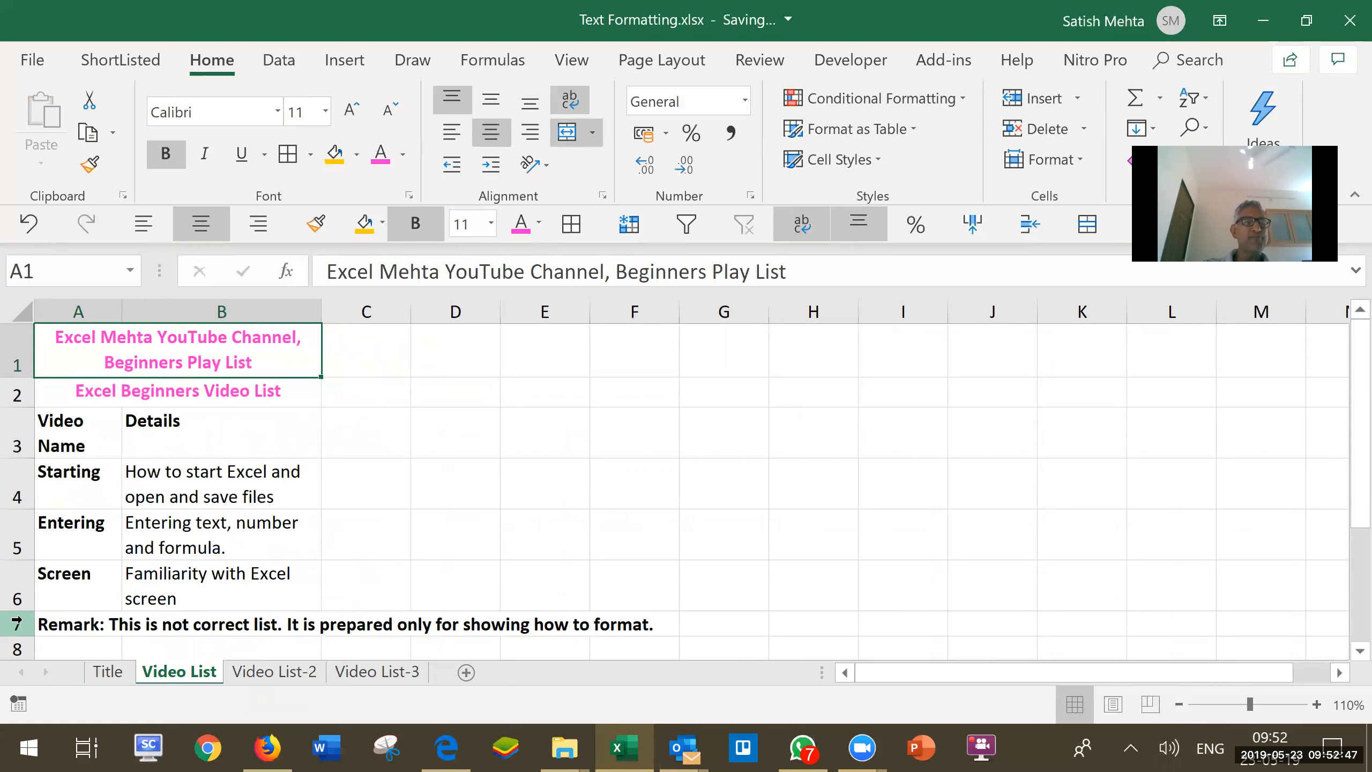
click(41, 625)
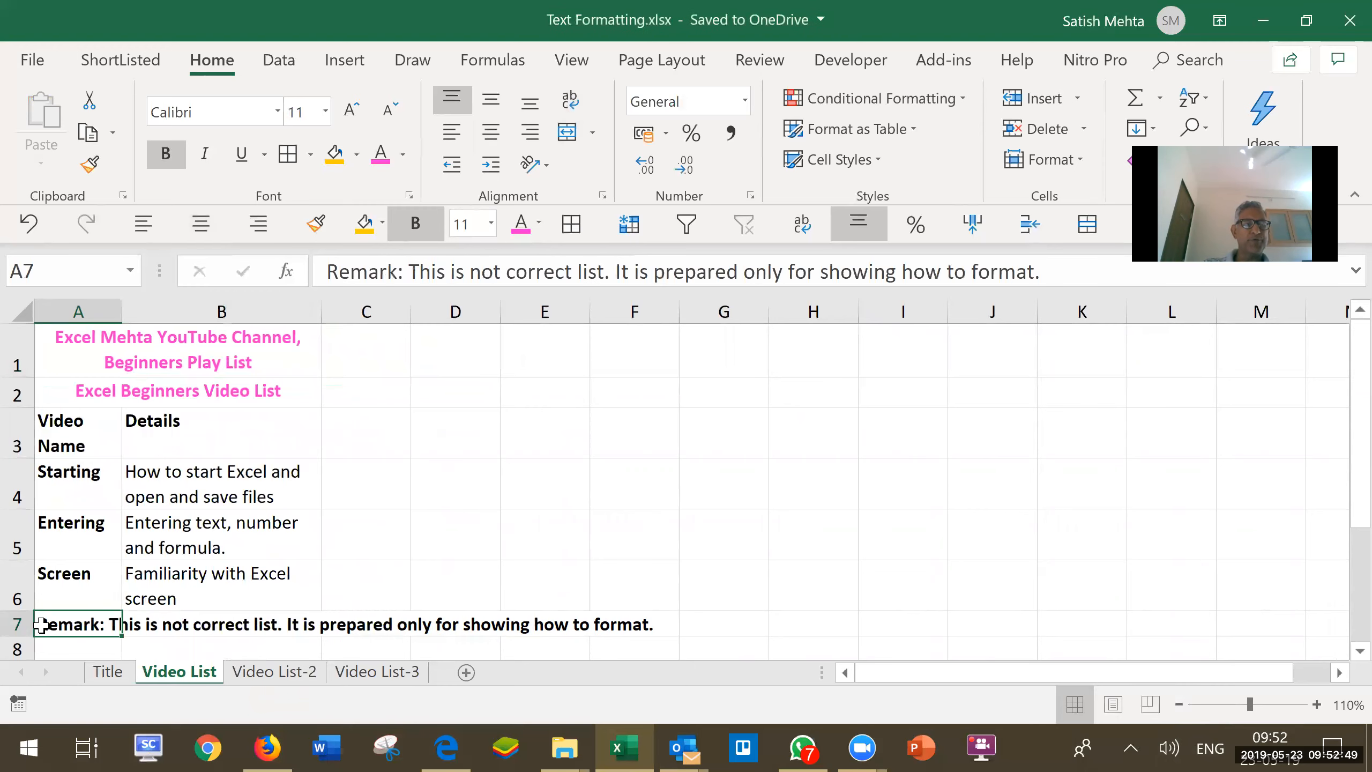
drag(64, 625, 177, 632)
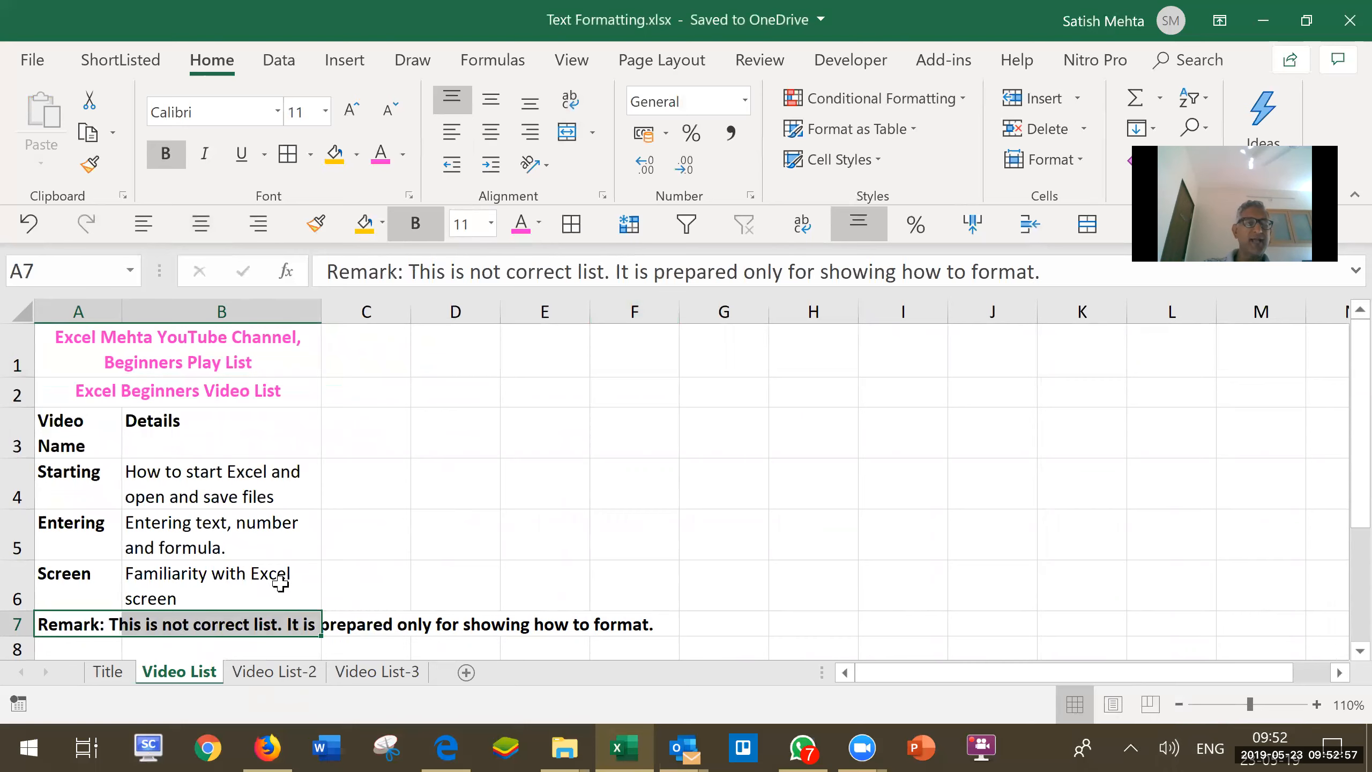
click(566, 131)
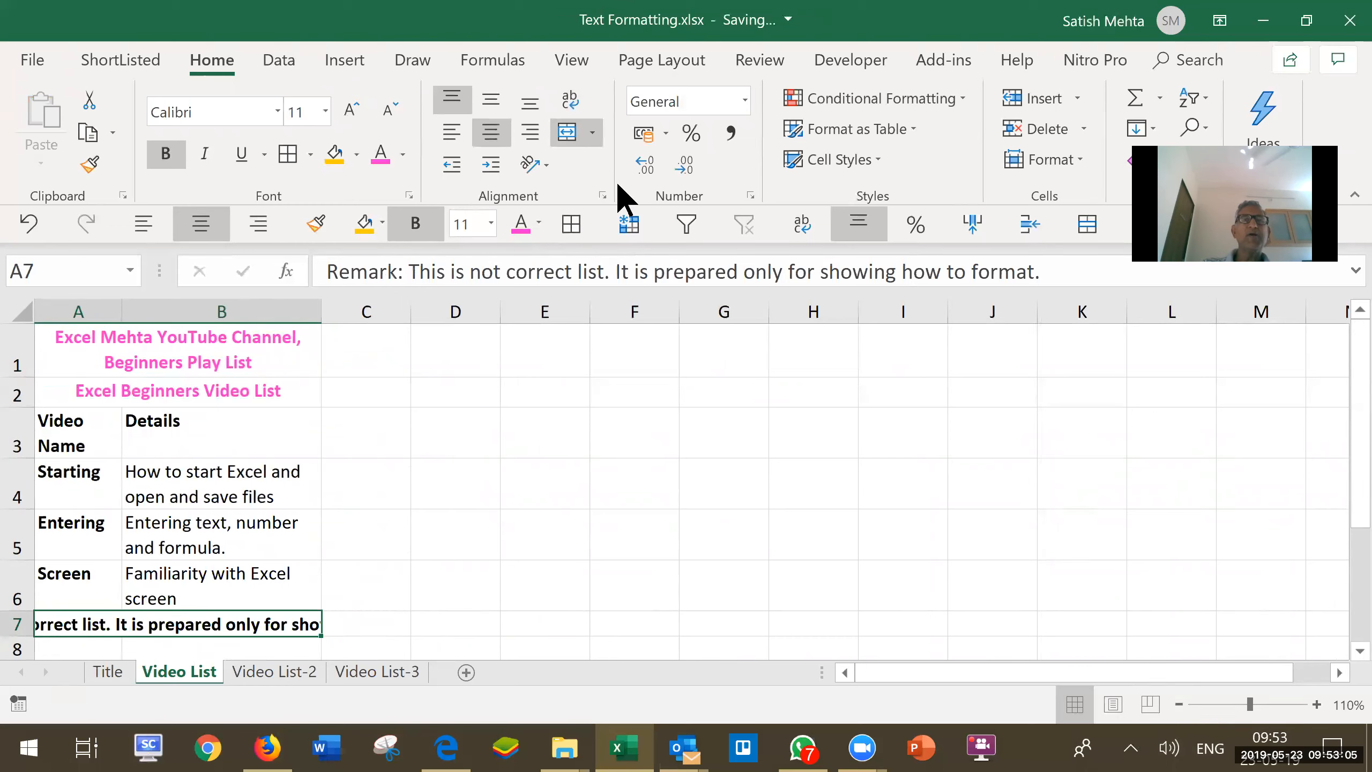
click(562, 98)
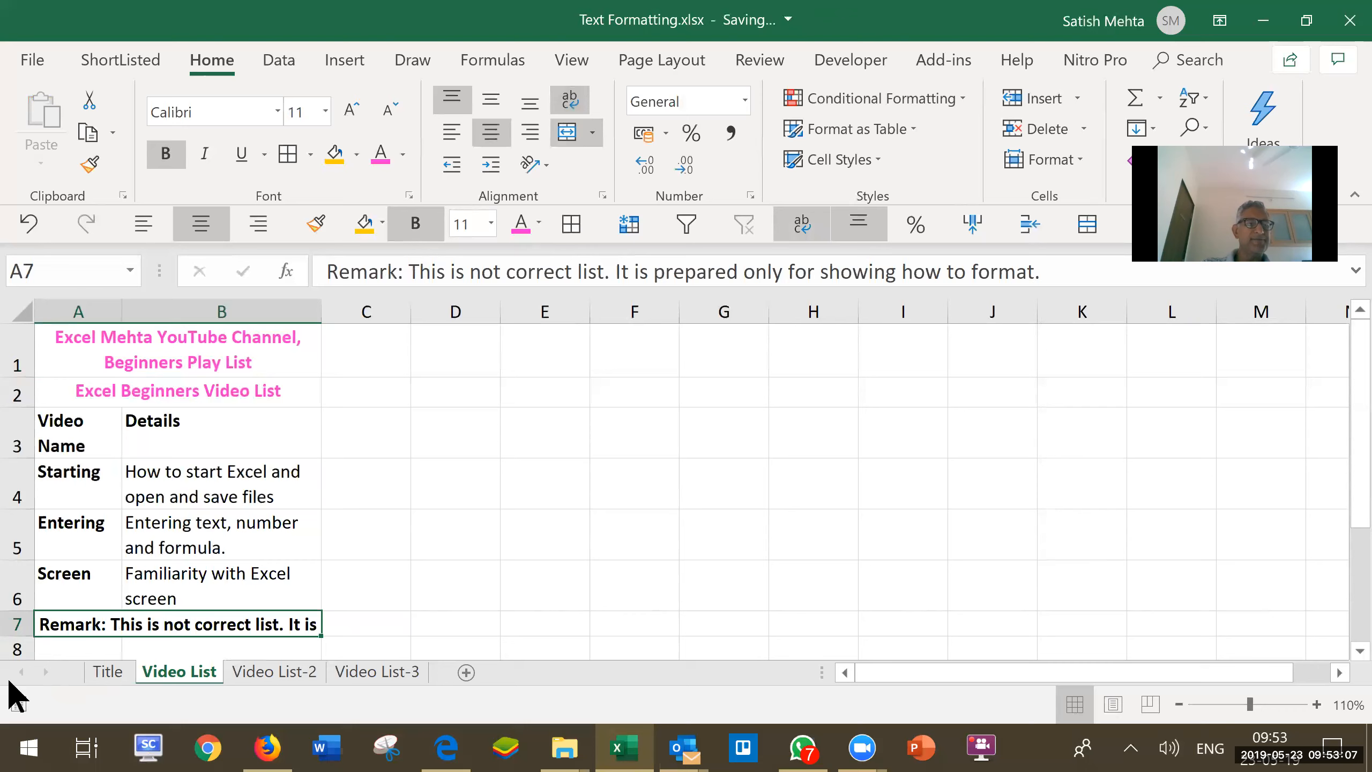
- Adjust the height of row 7 so that all three lines of the wrapped remark fit without spare space
drag(34, 637, 62, 662)
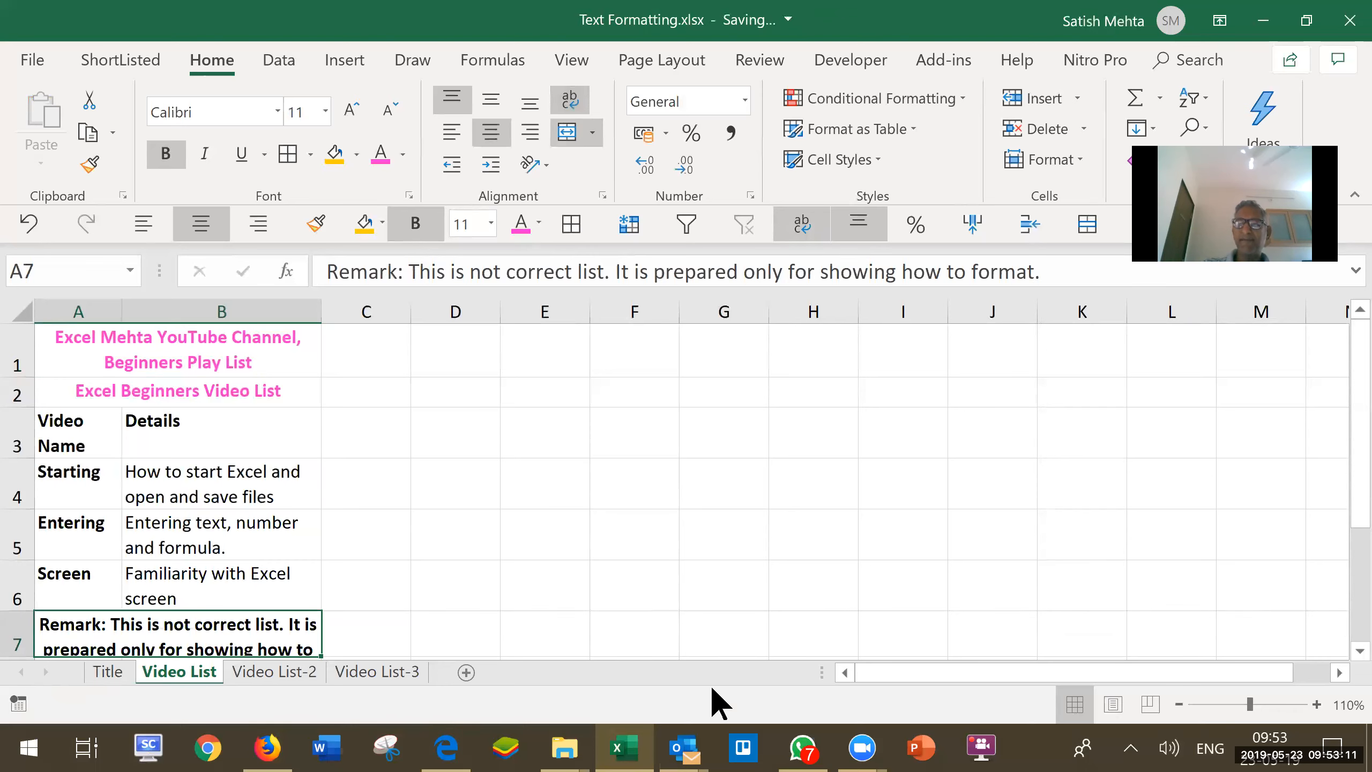
scroll(1339, 653, down, 1)
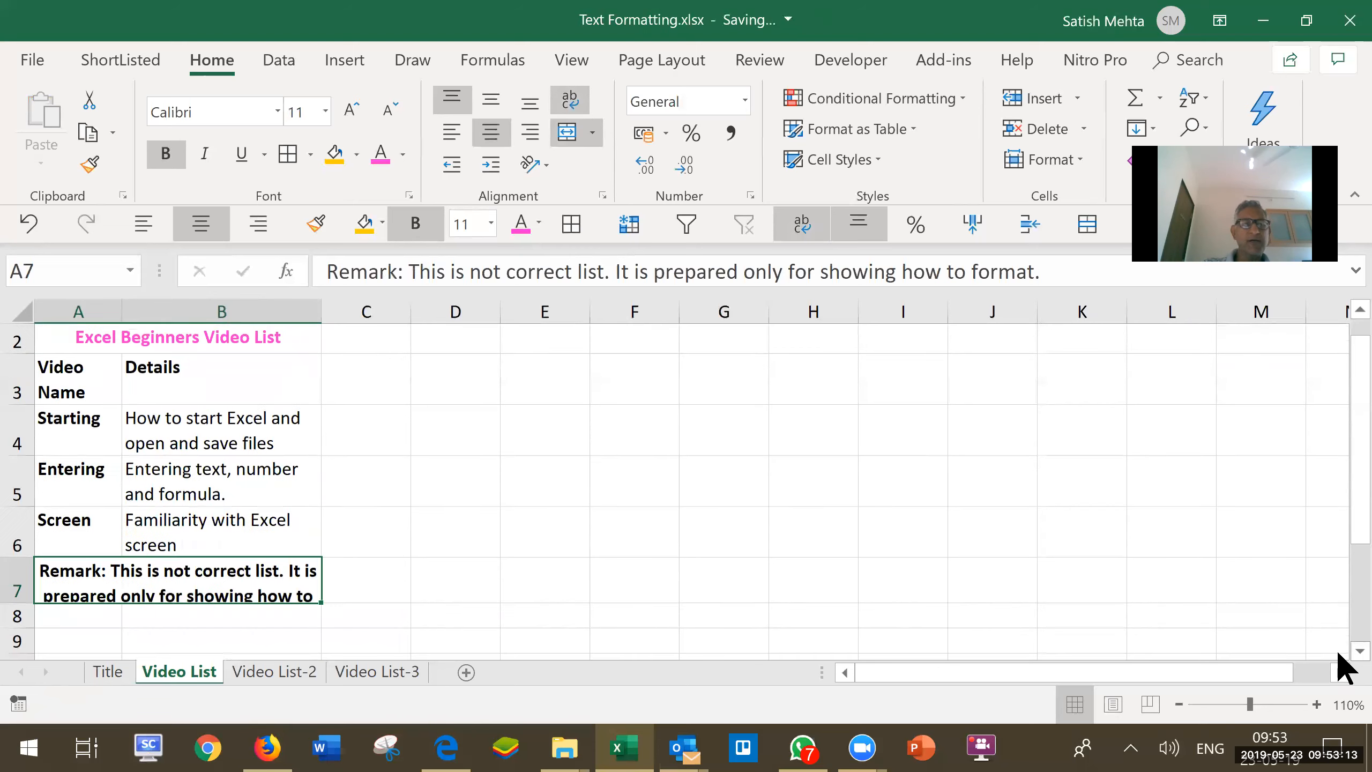
scroll(1339, 652, down, 1)
drag(21, 568, 22, 627)
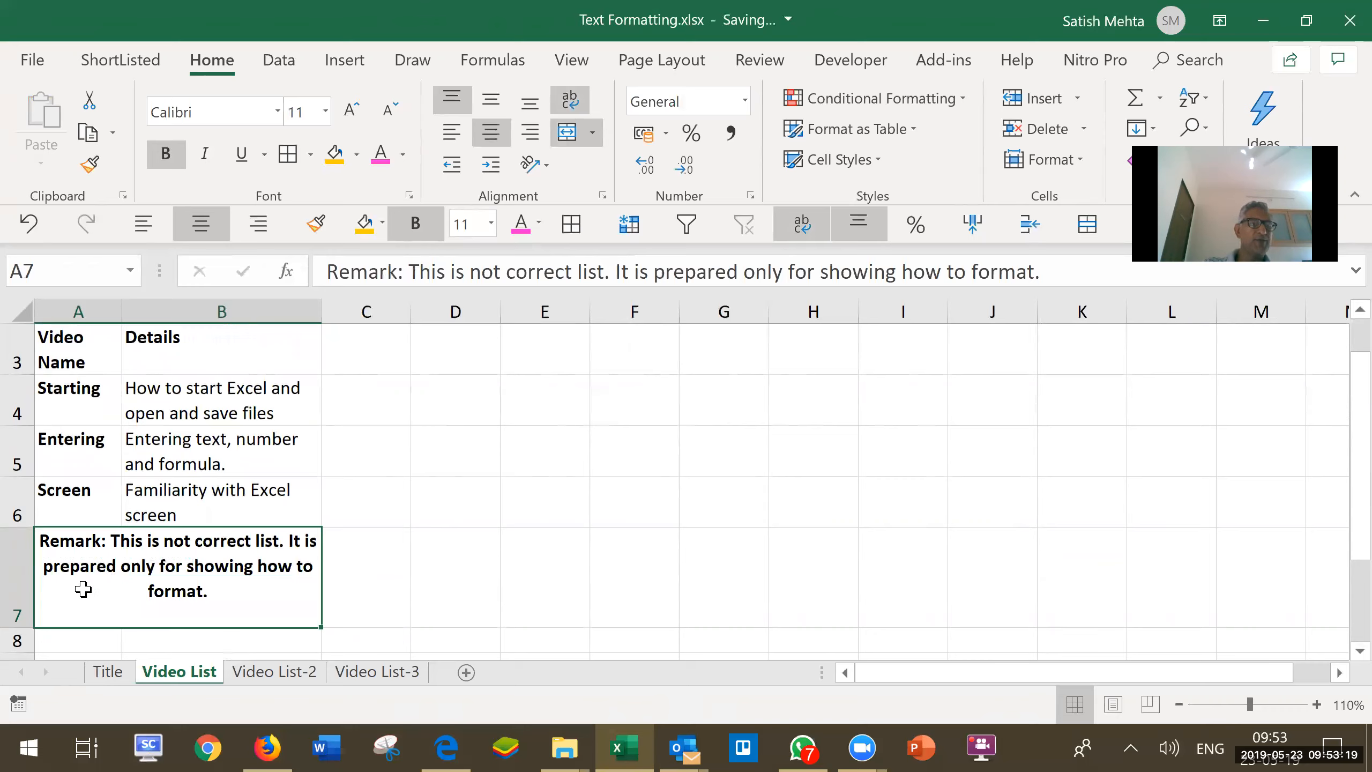
drag(20, 625, 20, 602)
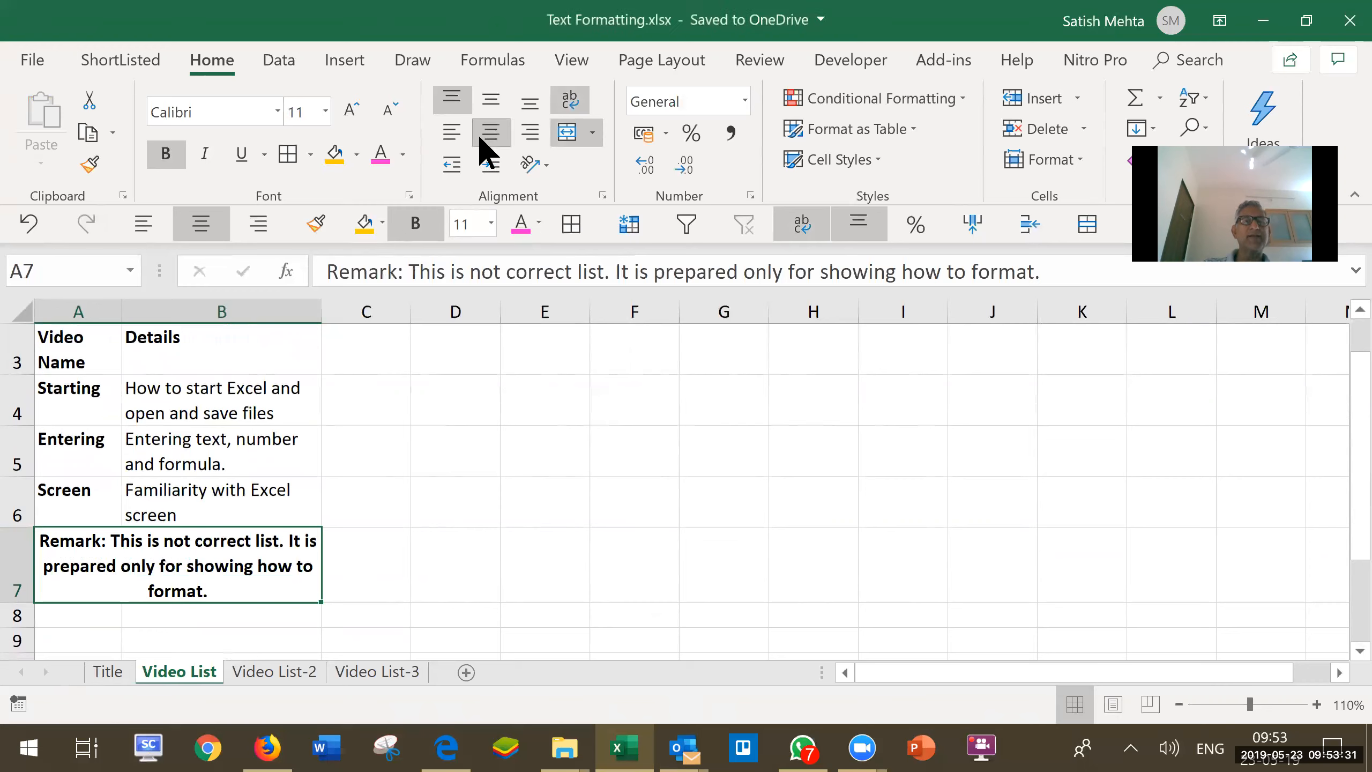
- Left-align the remark in A7 and remove bold from all of its text after "Remark:"
click(448, 135)
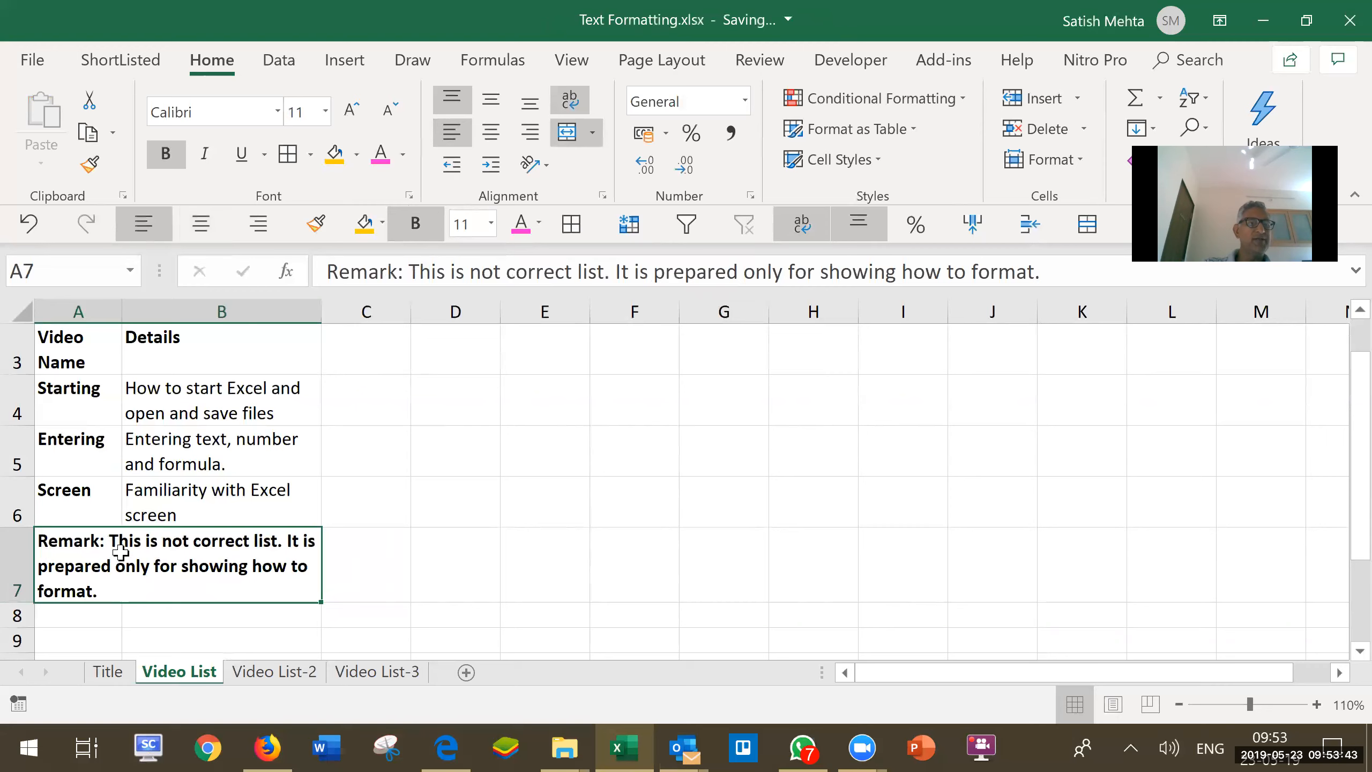
double_click(107, 543)
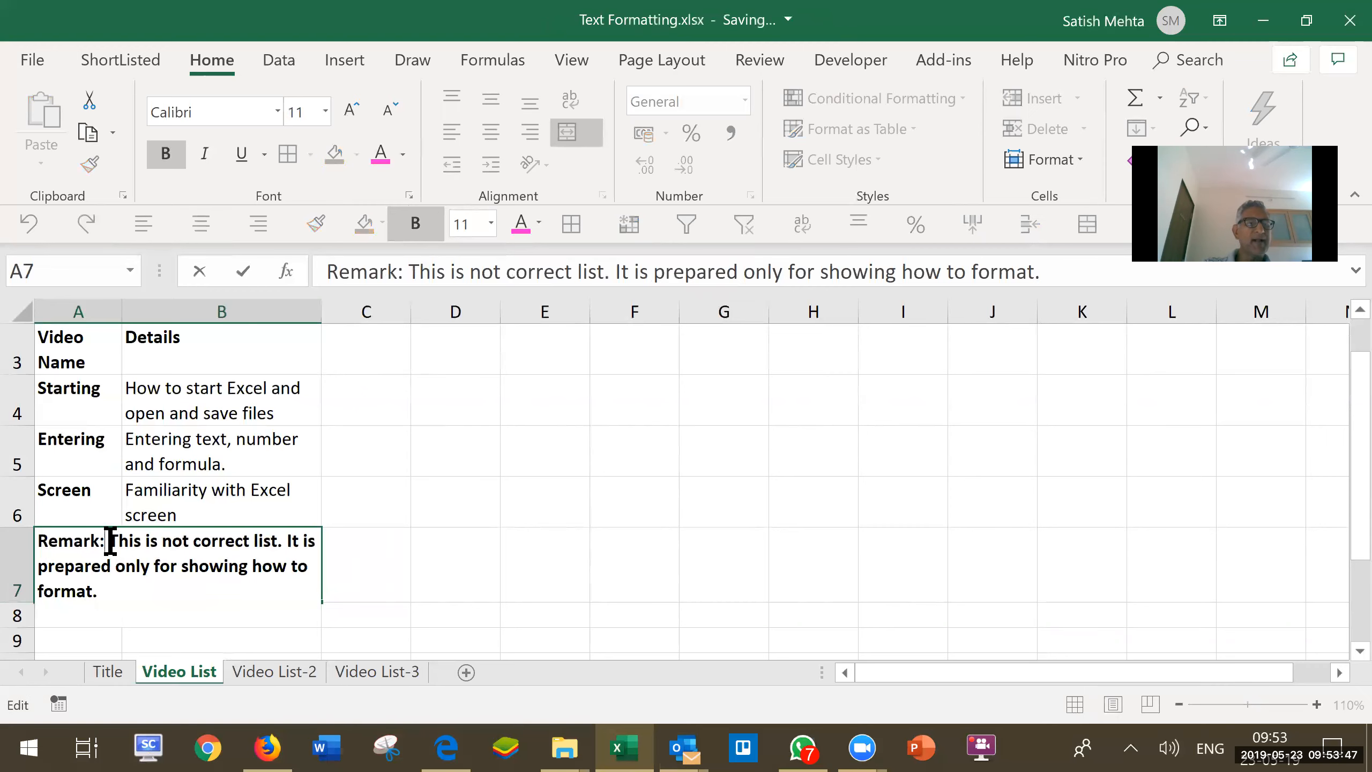
drag(109, 542, 108, 596)
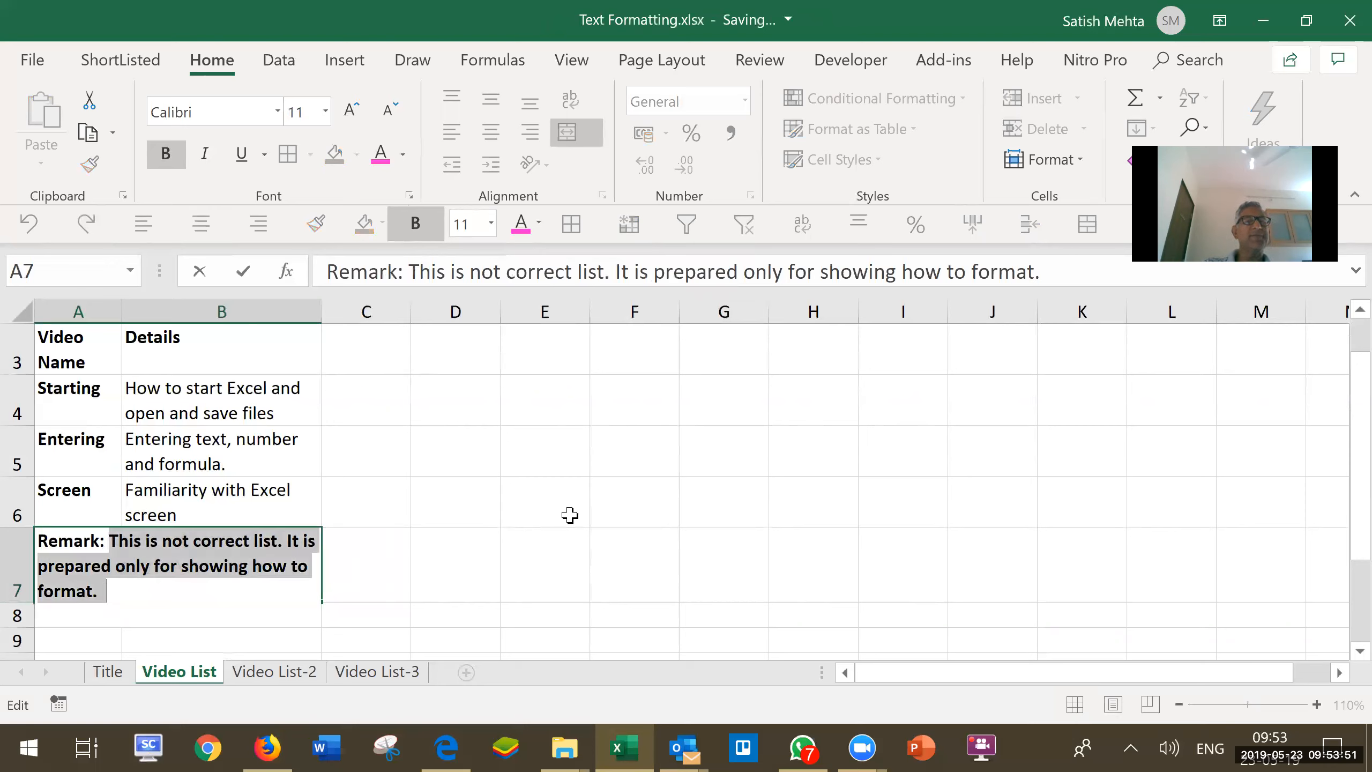
click(164, 157)
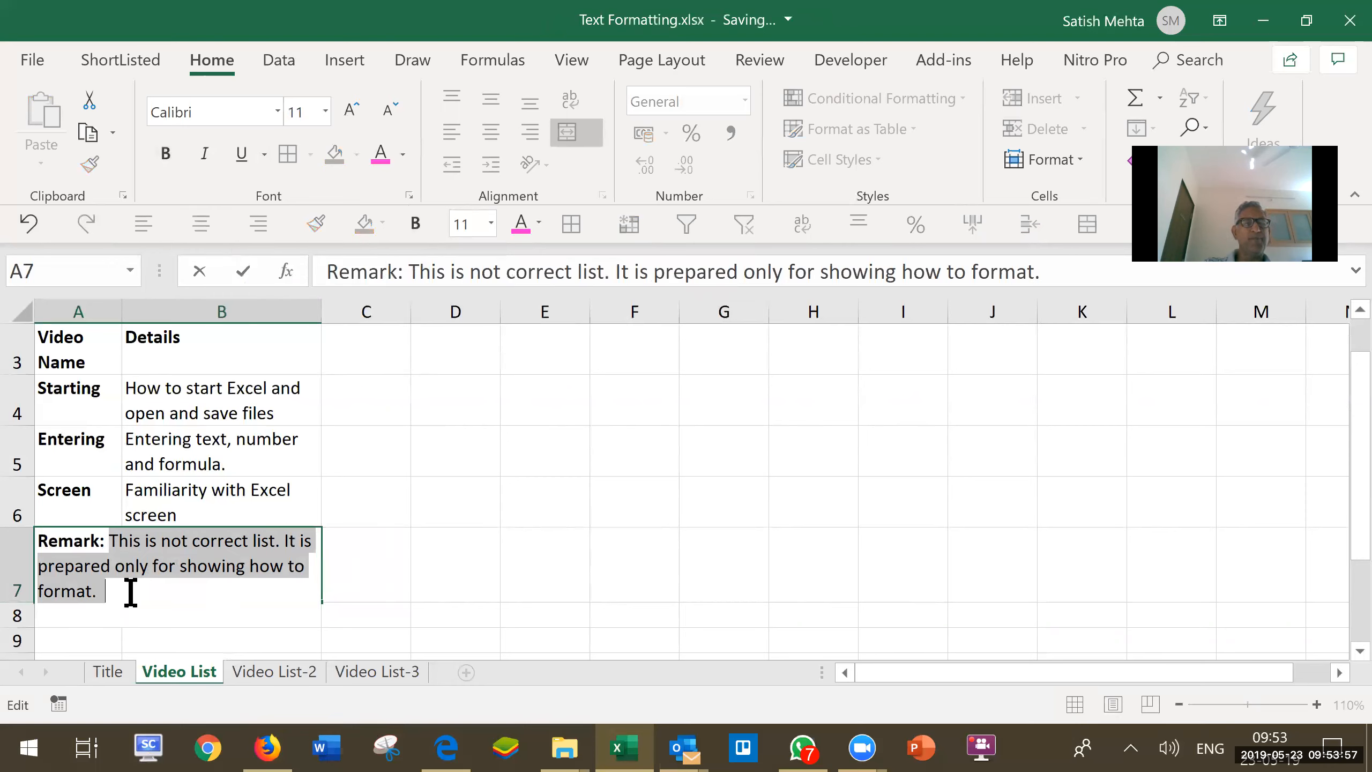
click(455, 581)
click(124, 571)
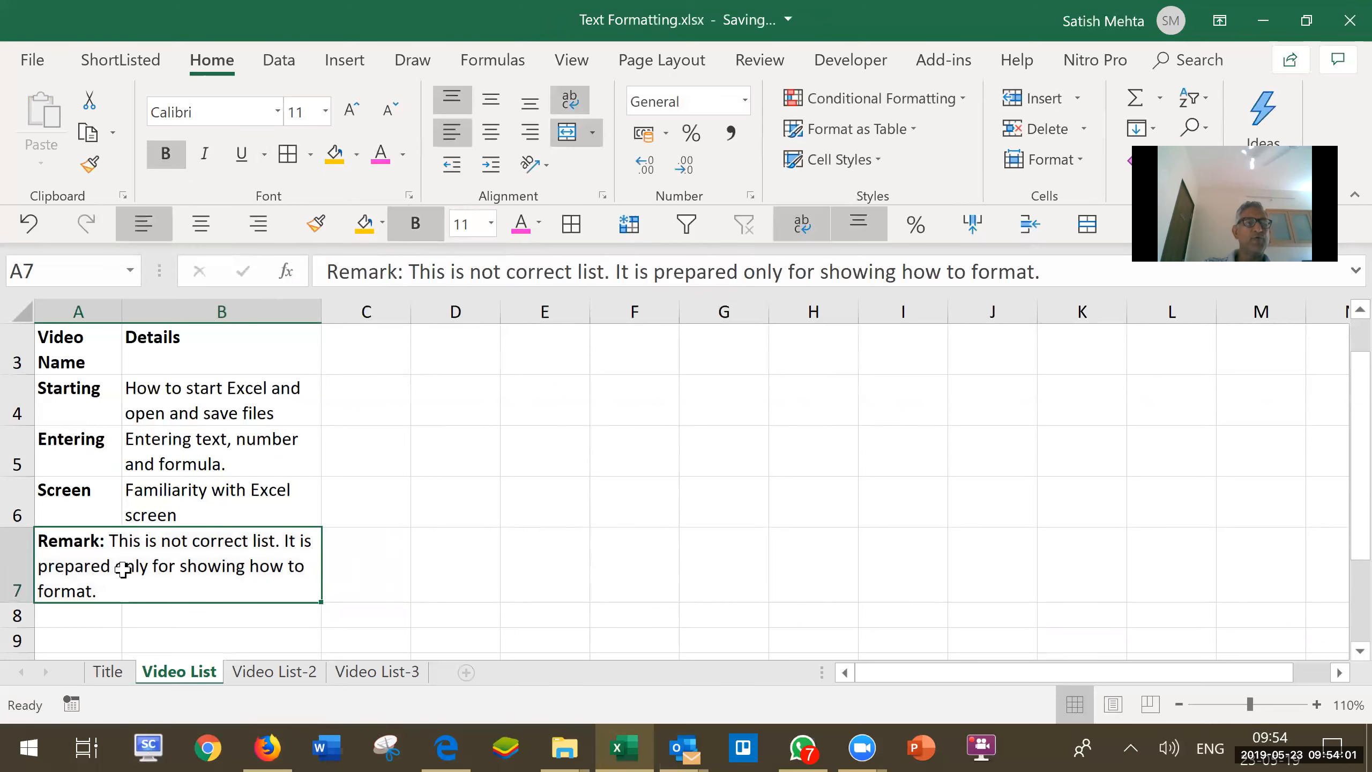
- Set the title in A1 to font size 14 and increase the height of row 1 for the larger text
drag(1340, 497, 1340, 440)
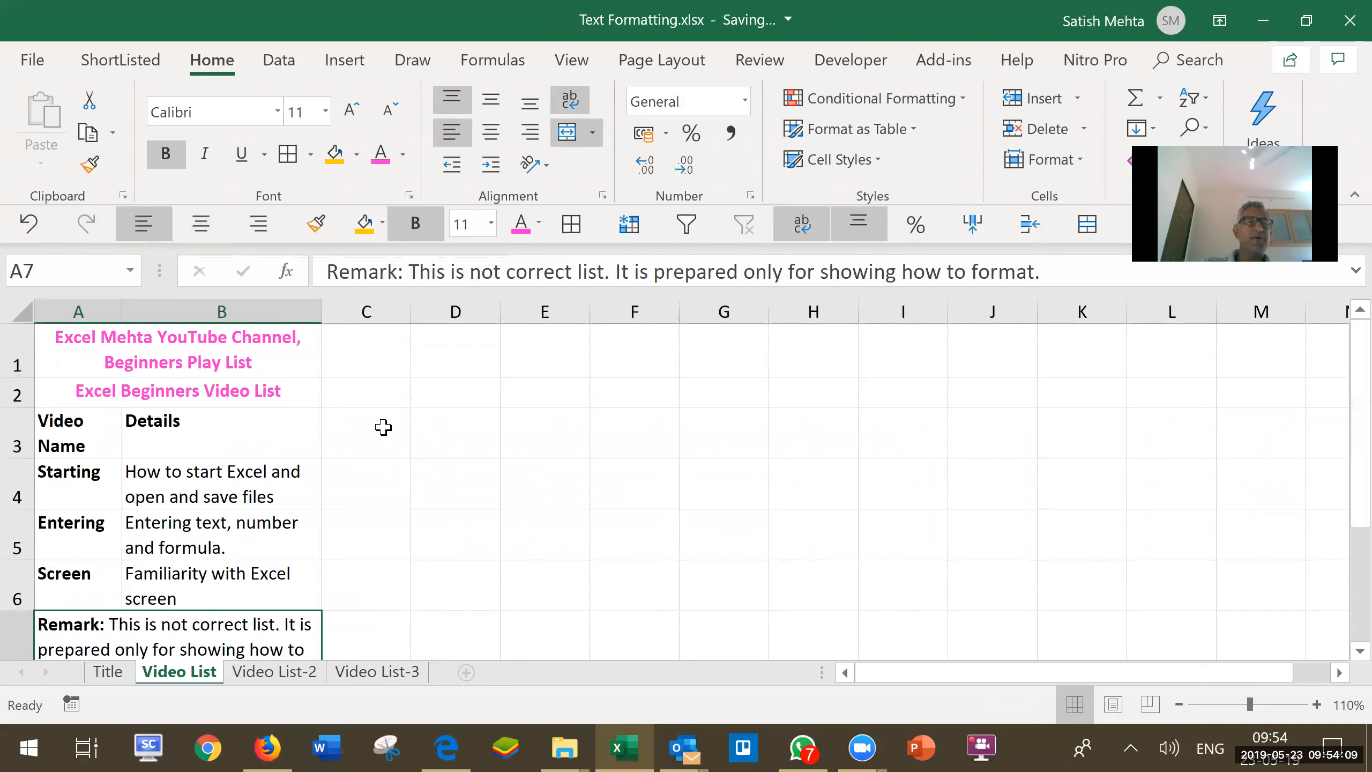
click(160, 361)
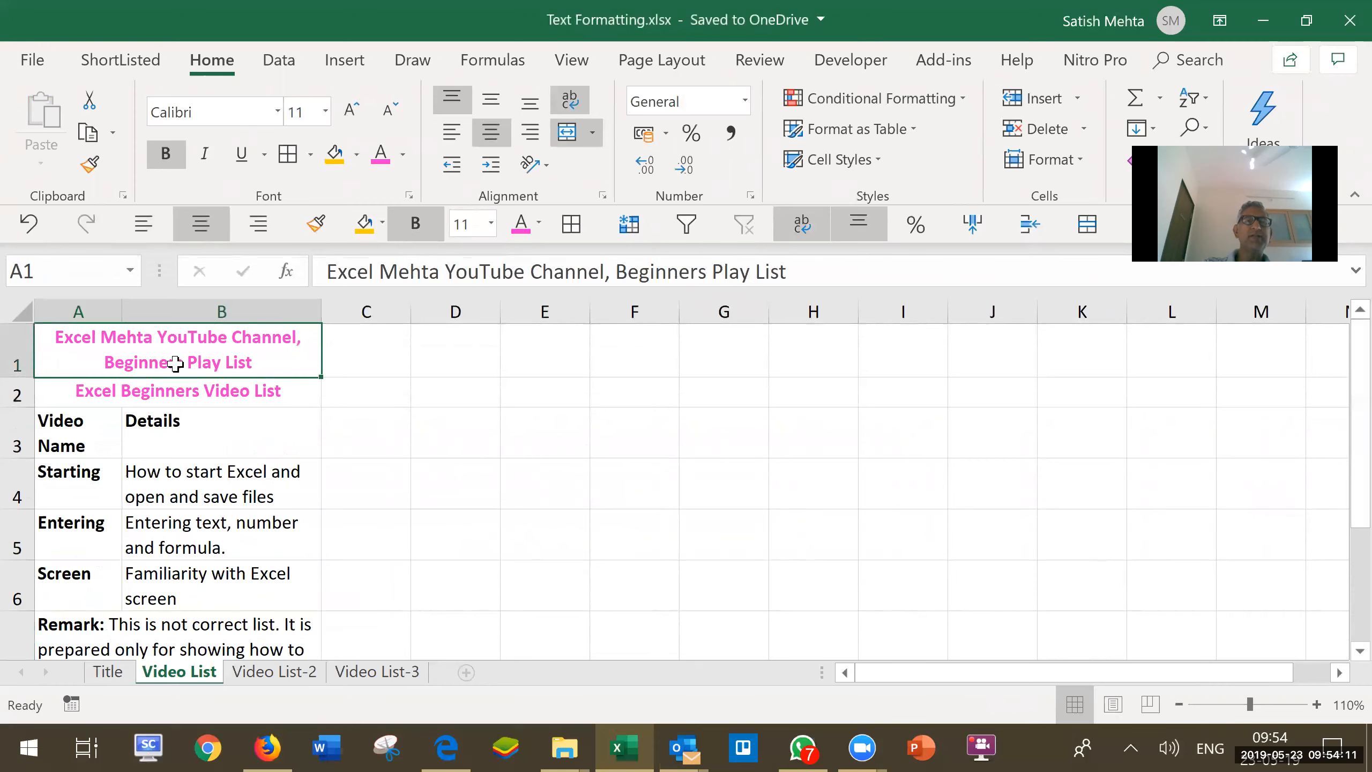
click(491, 232)
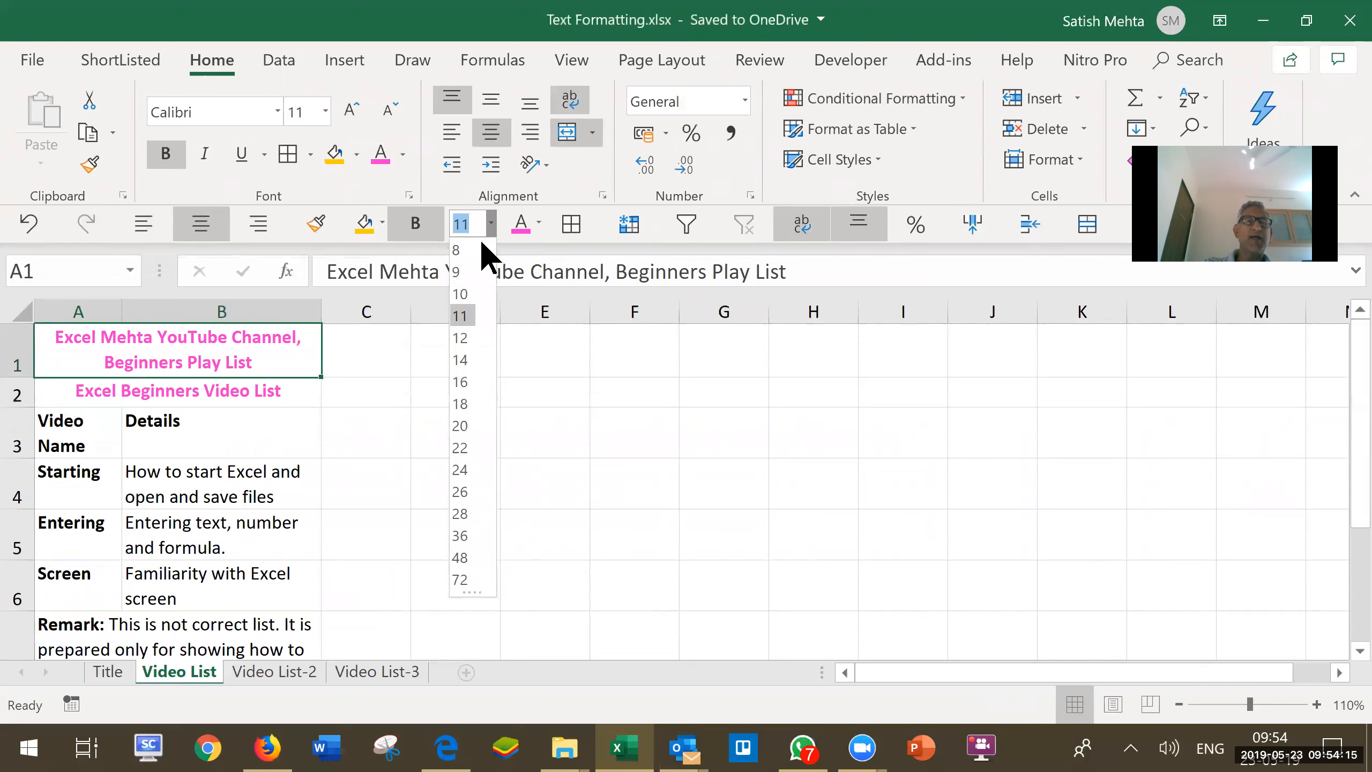
click(326, 111)
click(325, 112)
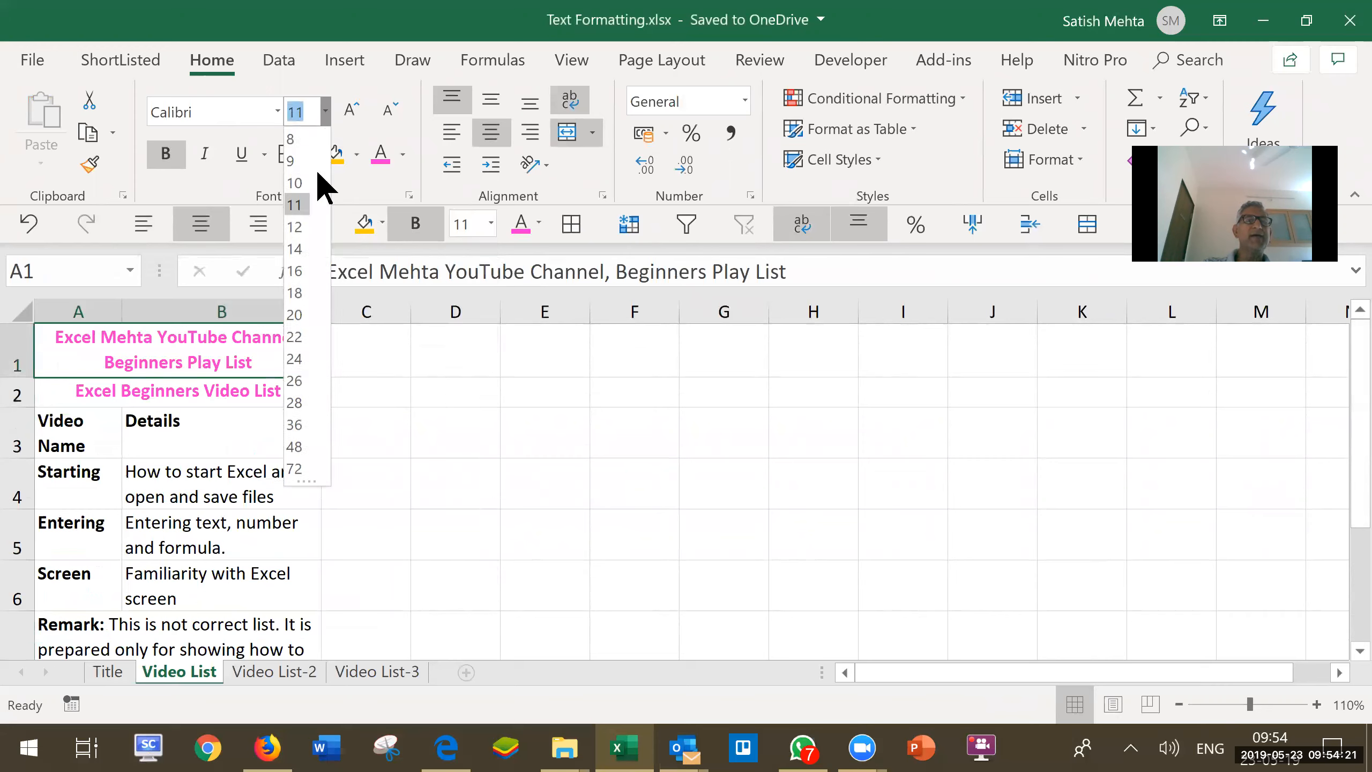
click(296, 248)
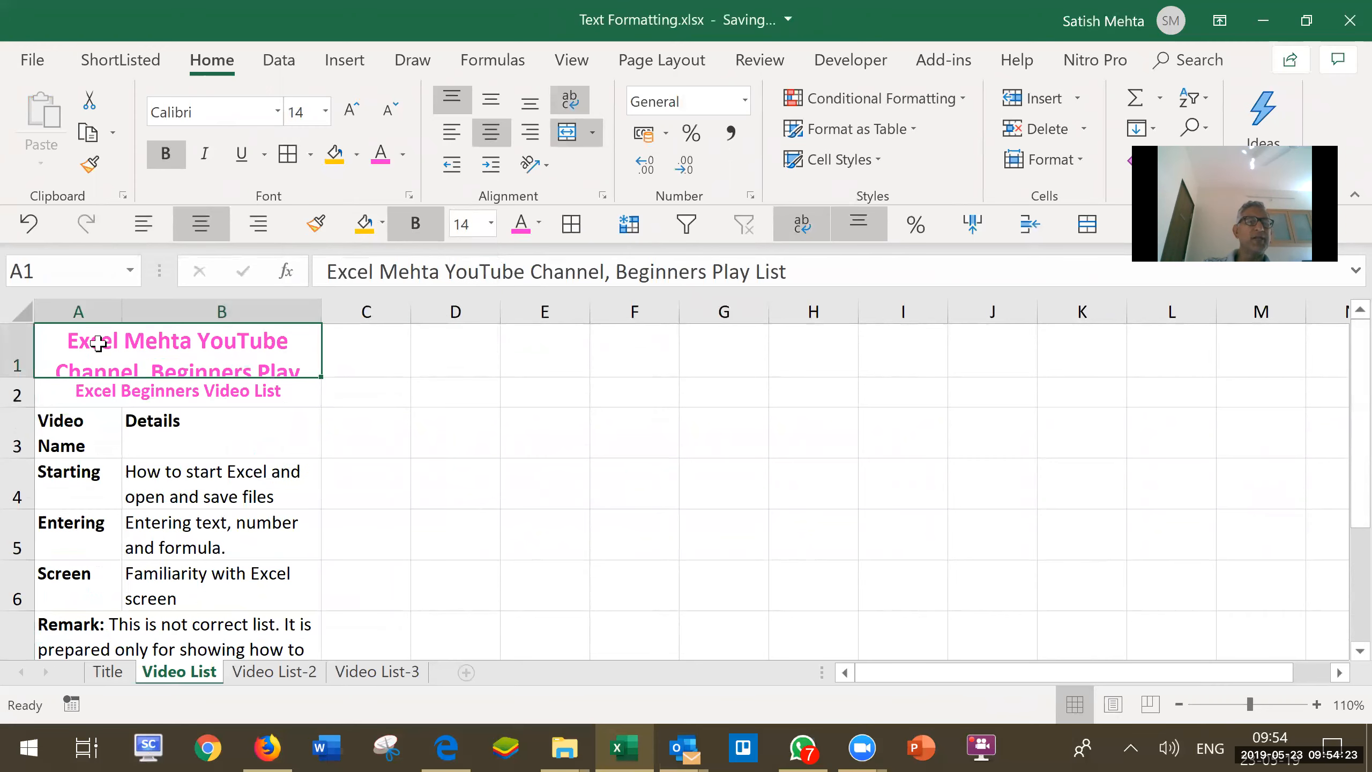
drag(31, 373, 28, 389)
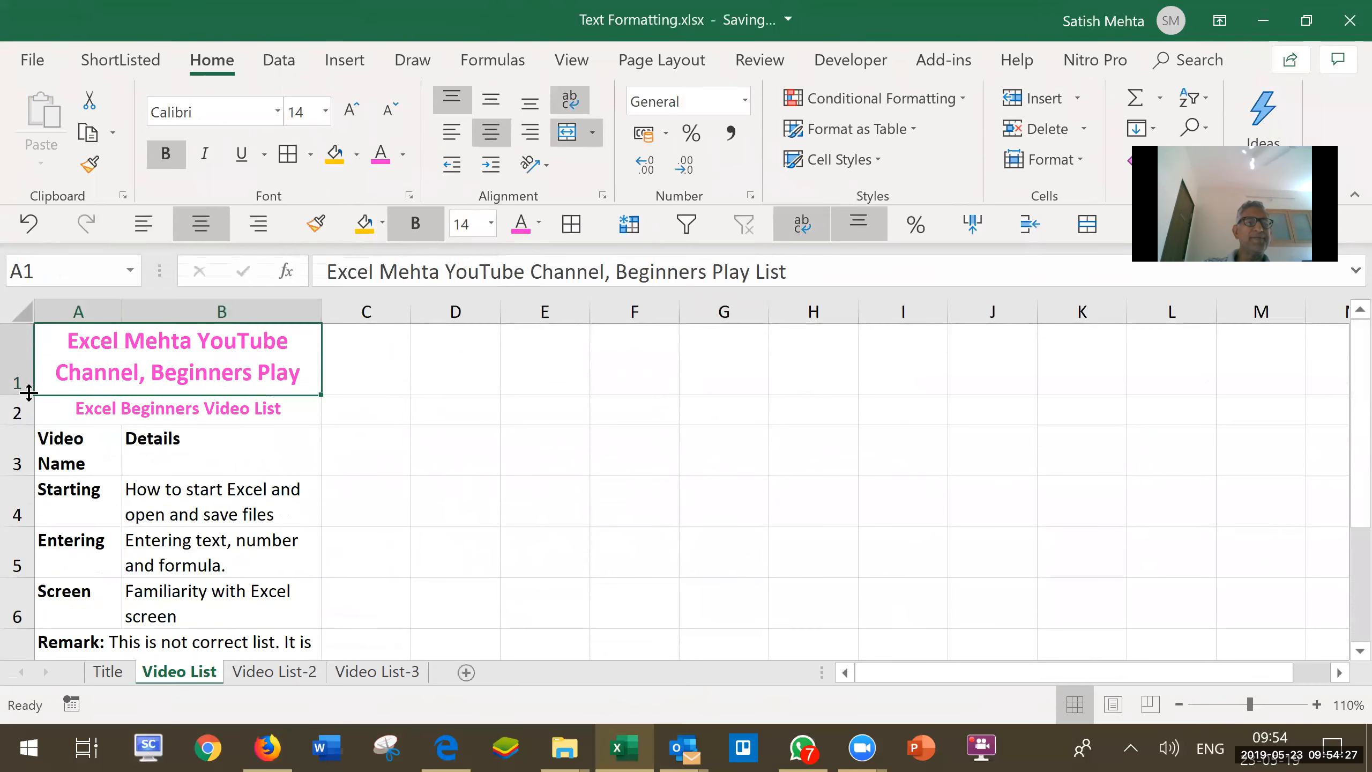
- Apply All Borders to the whole list in A1:B7, from the title to the remark
drag(1339, 462, 1338, 498)
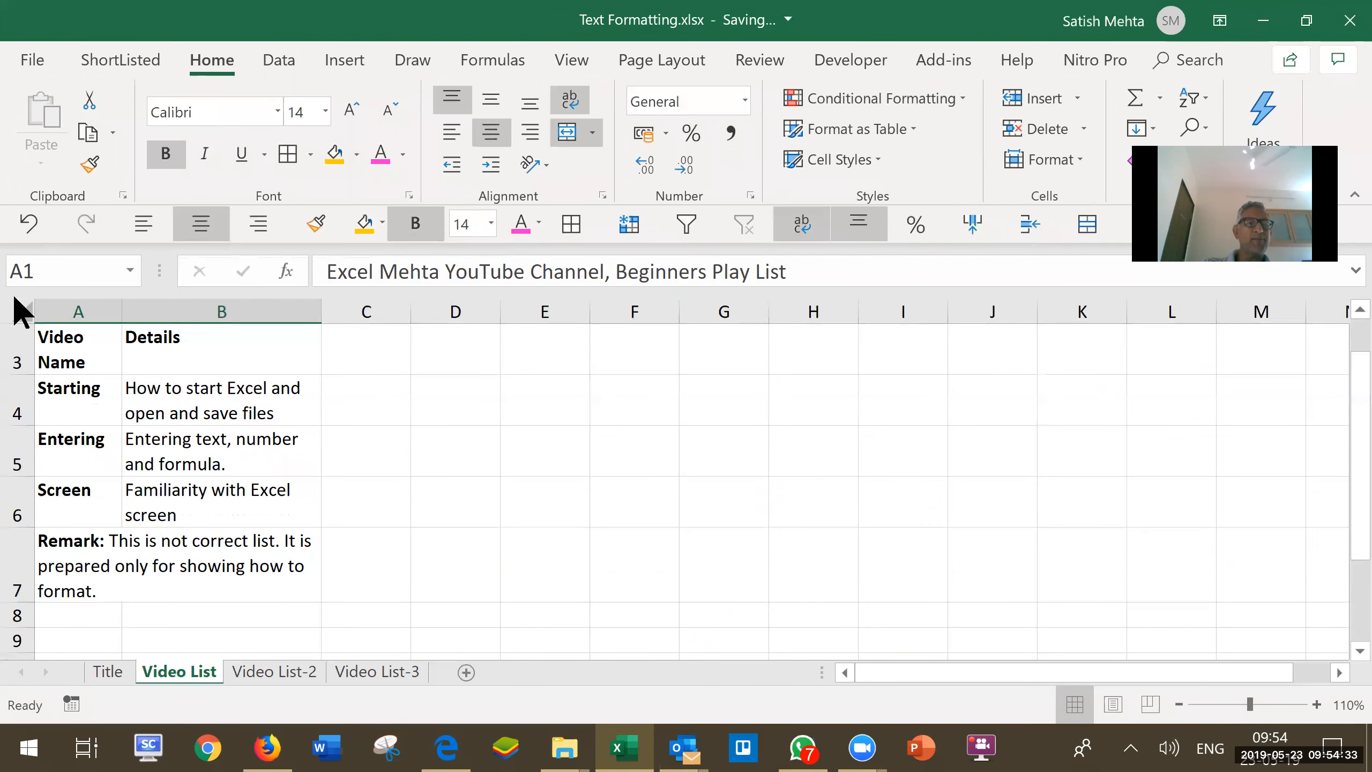
drag(162, 569, 90, 283)
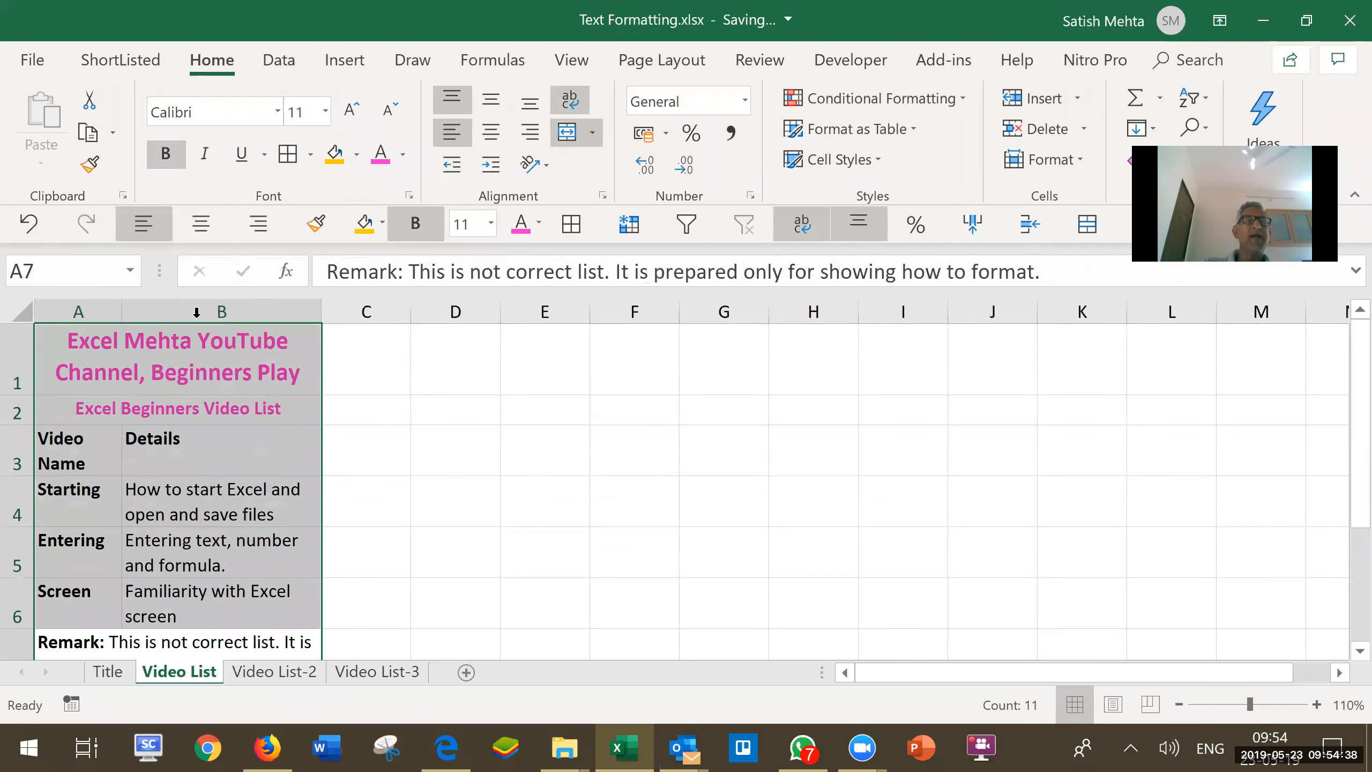
click(311, 155)
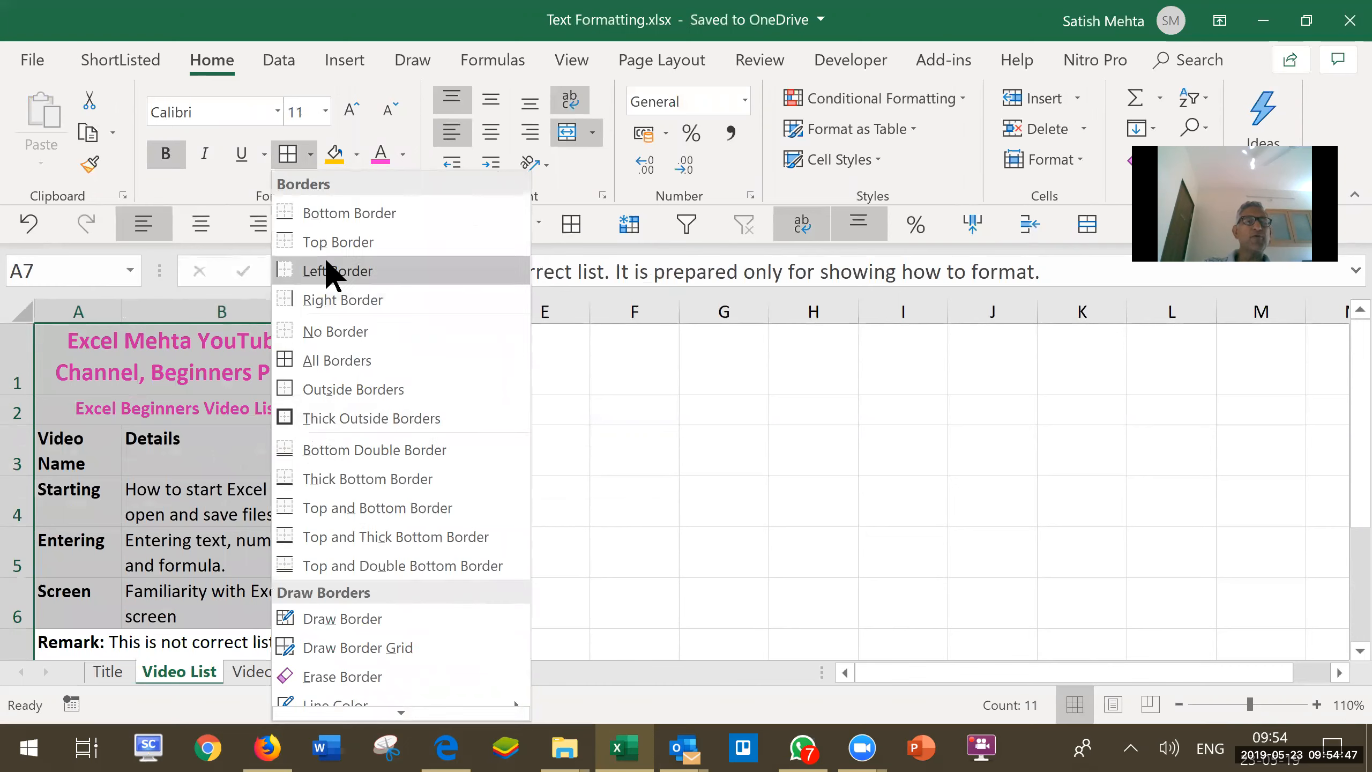
click(329, 366)
scroll(328, 364, down, 1)
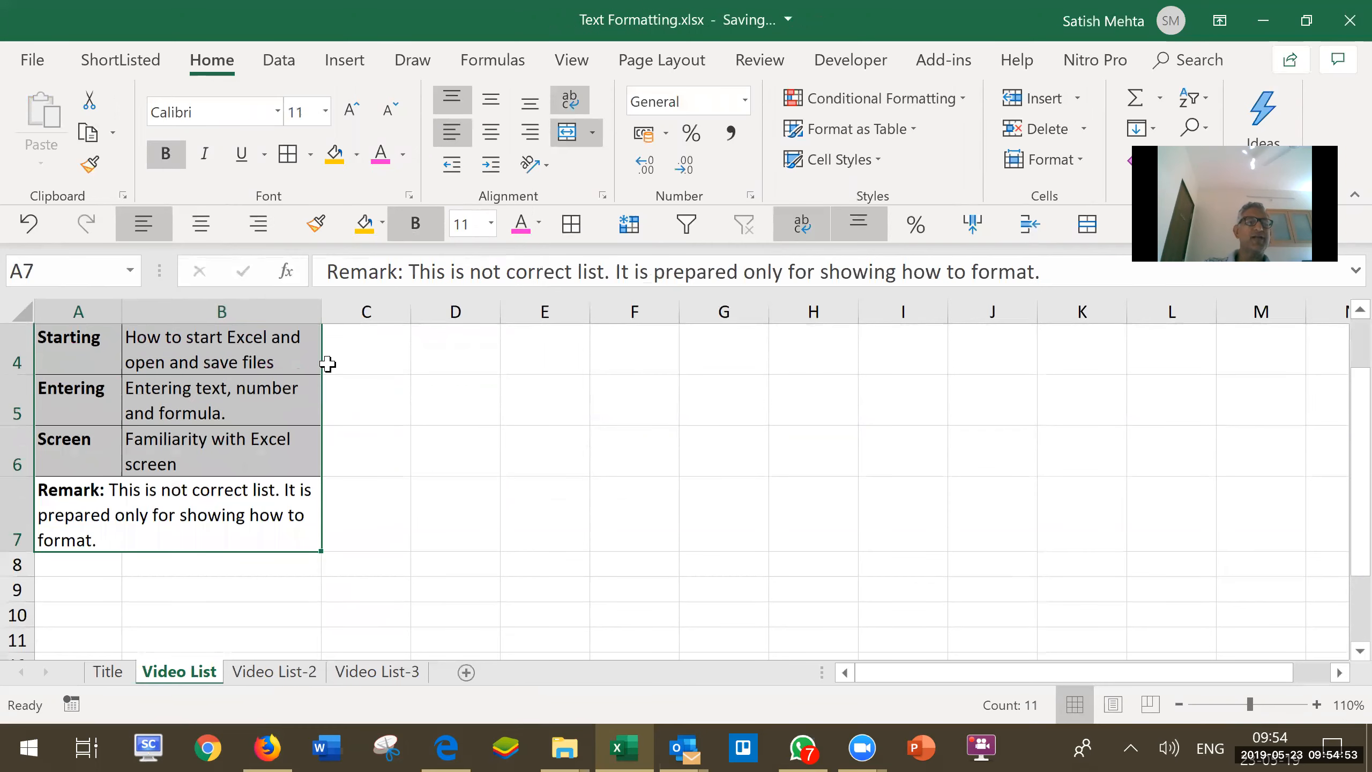
click(805, 422)
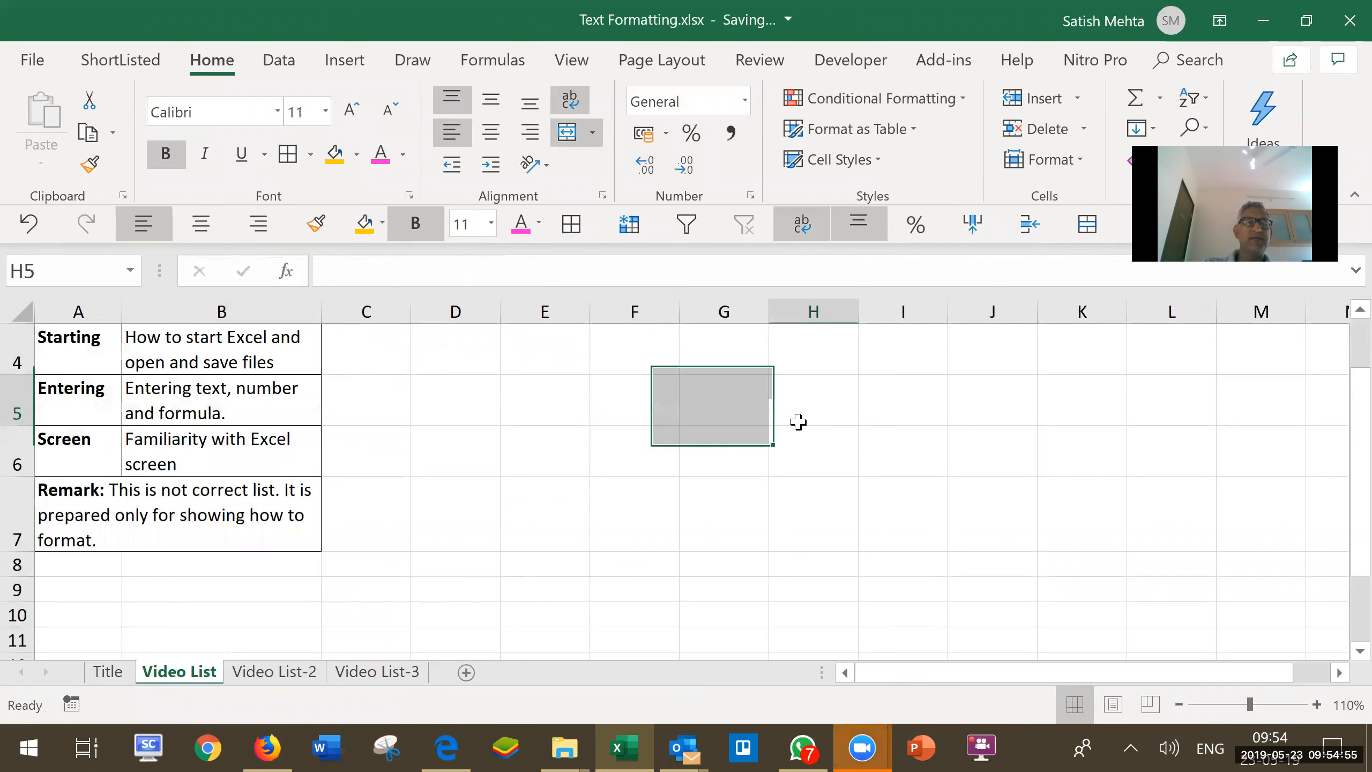
drag(1339, 515, 1339, 441)
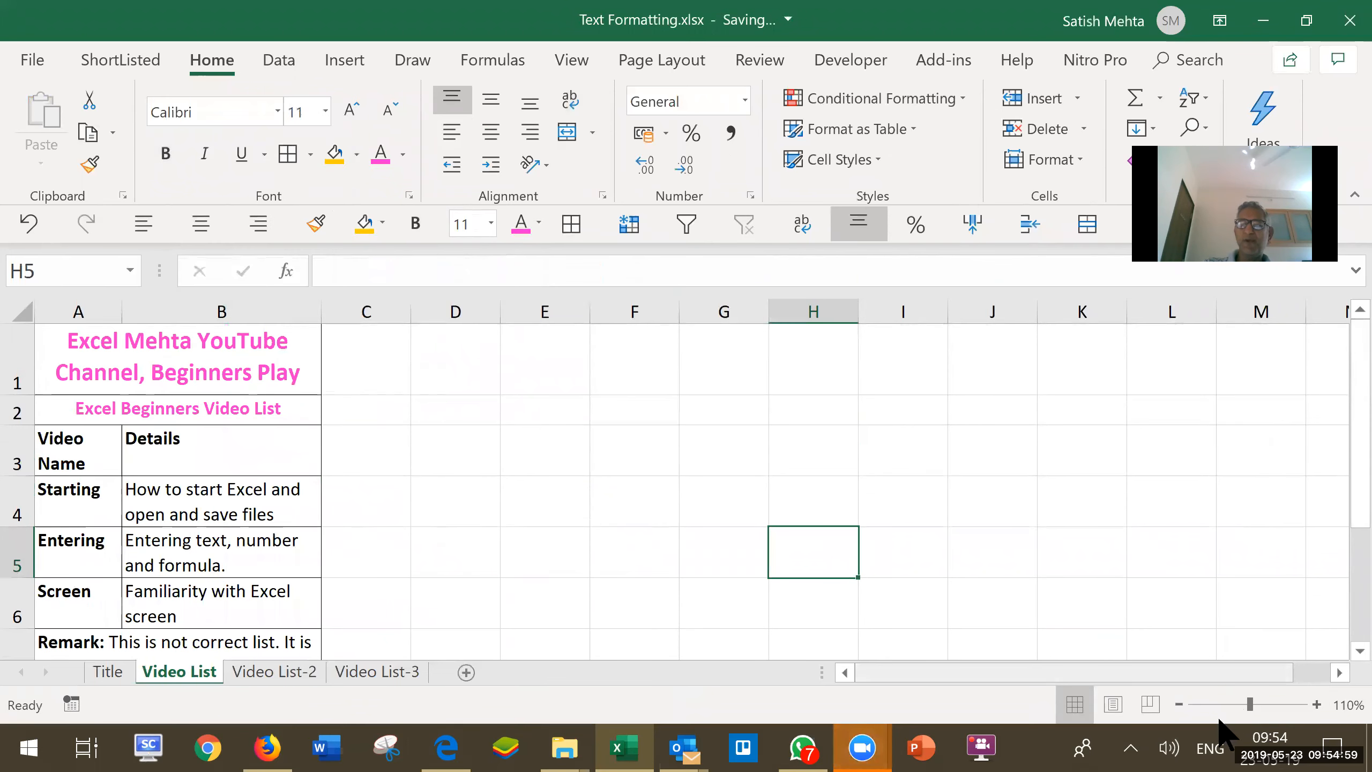
- Fill the merged remark cell A7 with the light orange theme colour, with the sheet zoomed out to 90%
click(1179, 705)
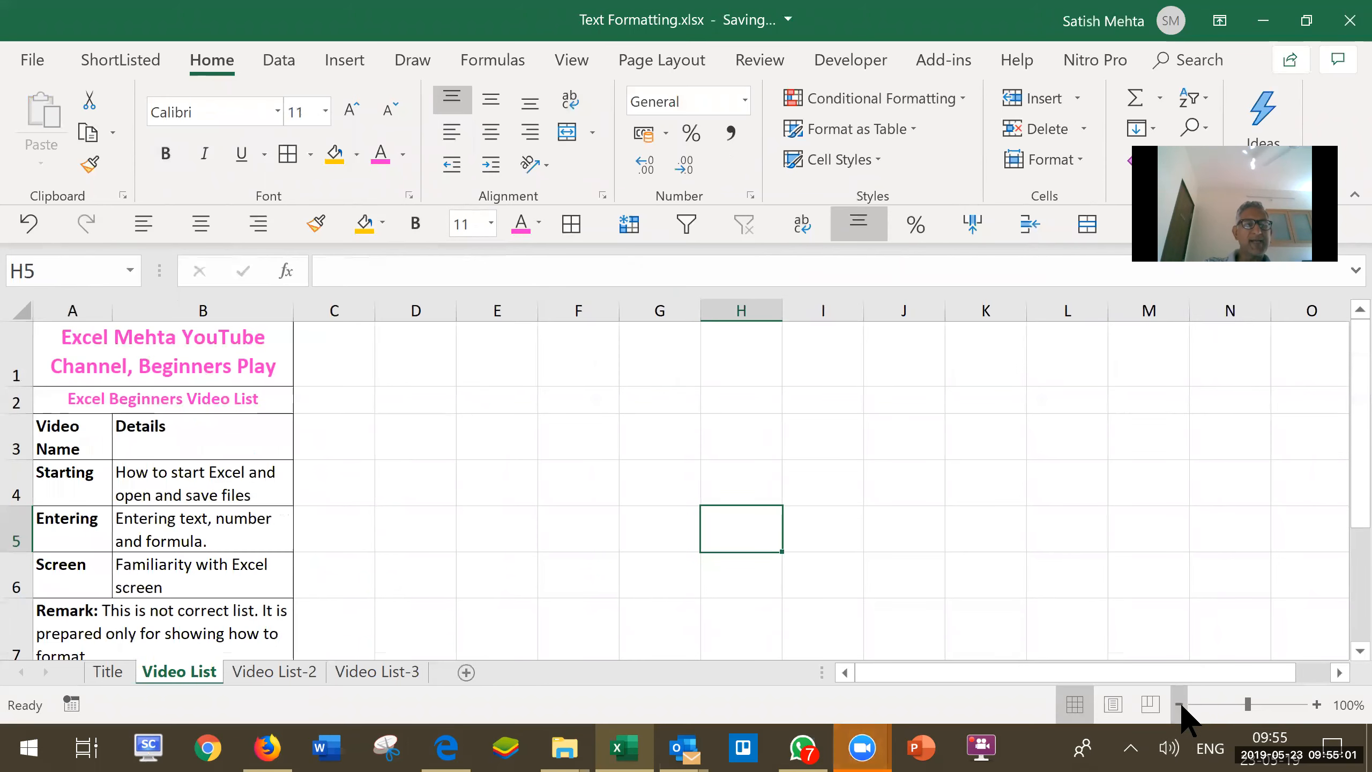
click(1179, 704)
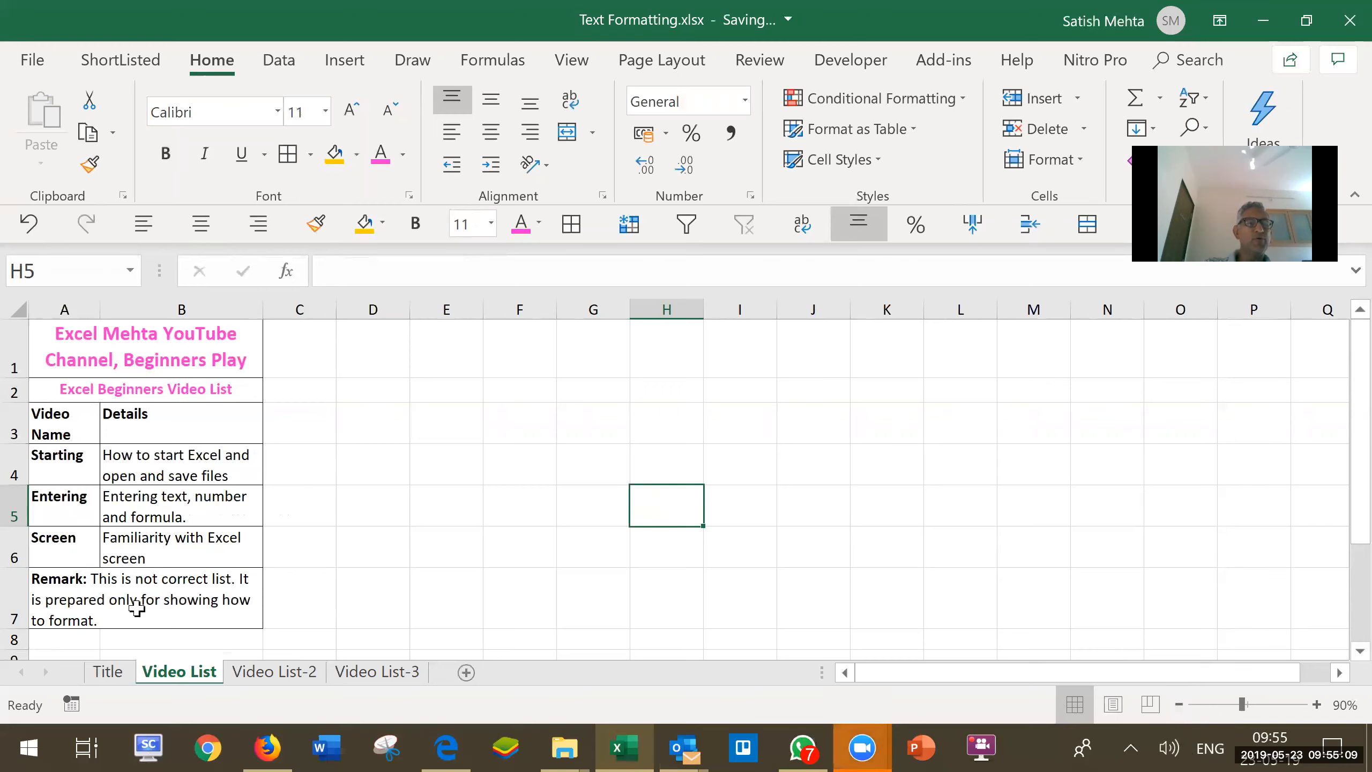
click(95, 601)
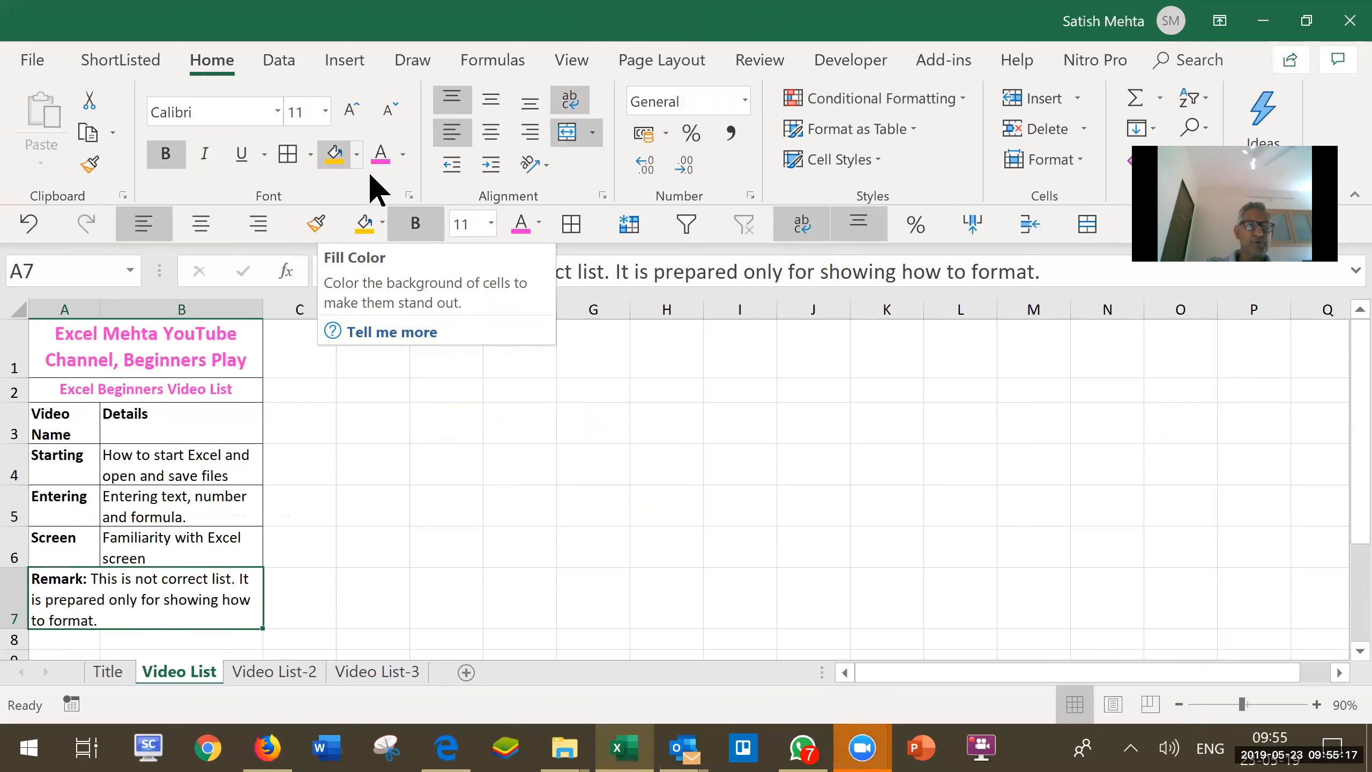
click(357, 156)
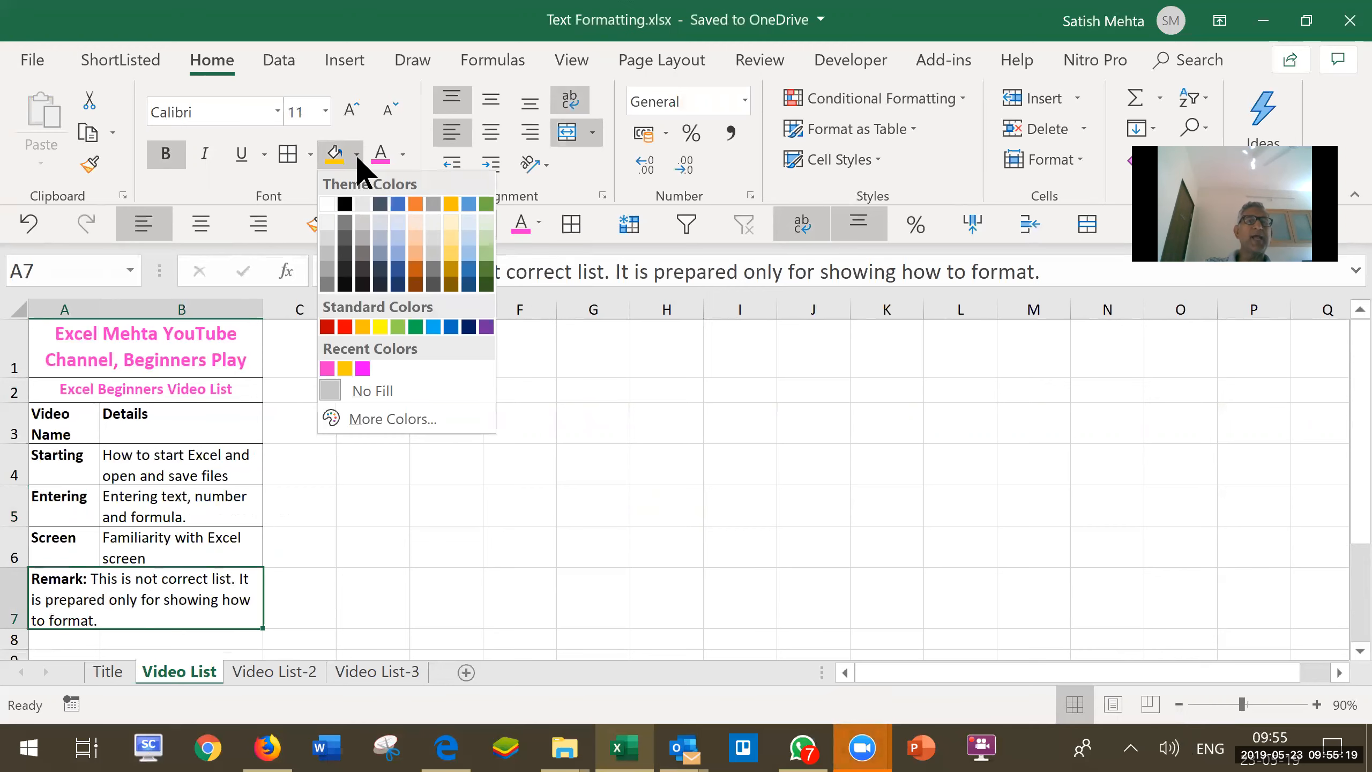
click(415, 239)
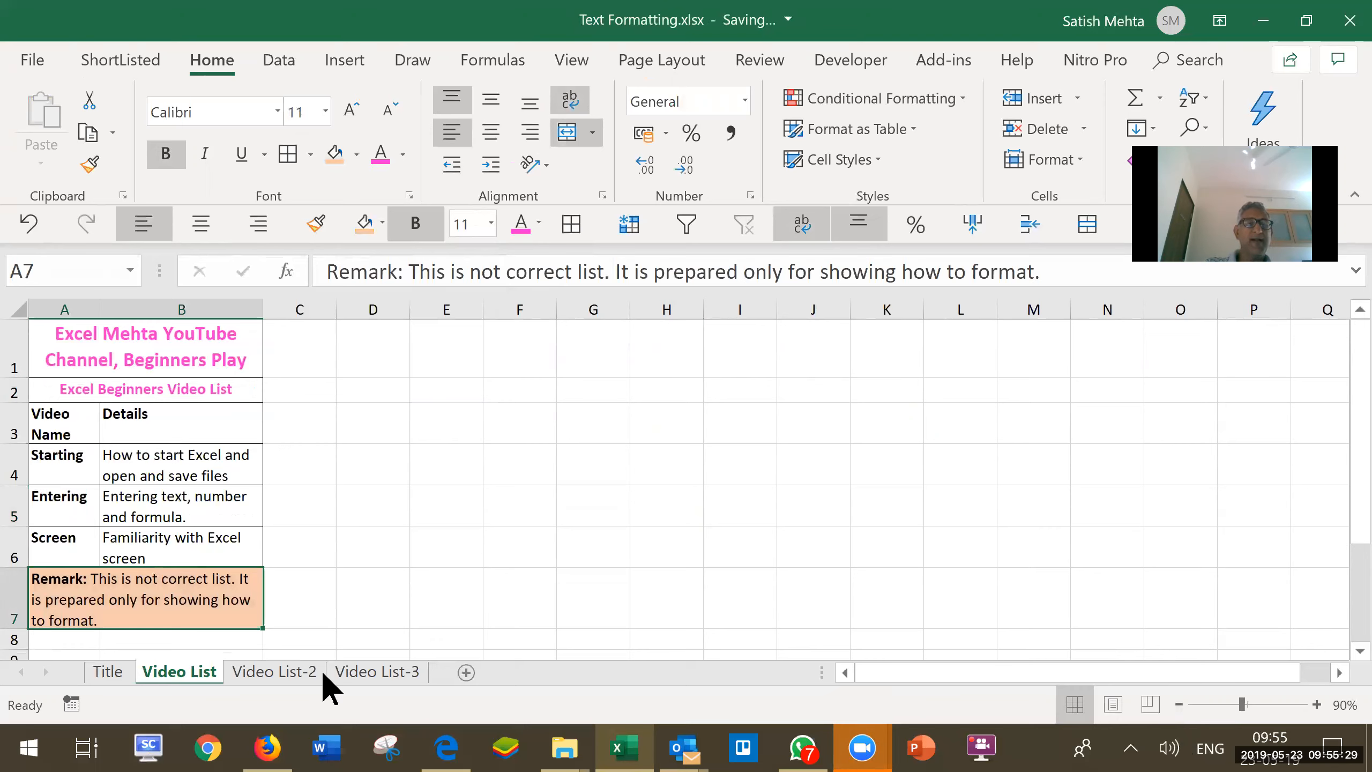
- Compare the unformatted list on the Video List-3 sheet with the formatted list on the Video List sheet
click(362, 674)
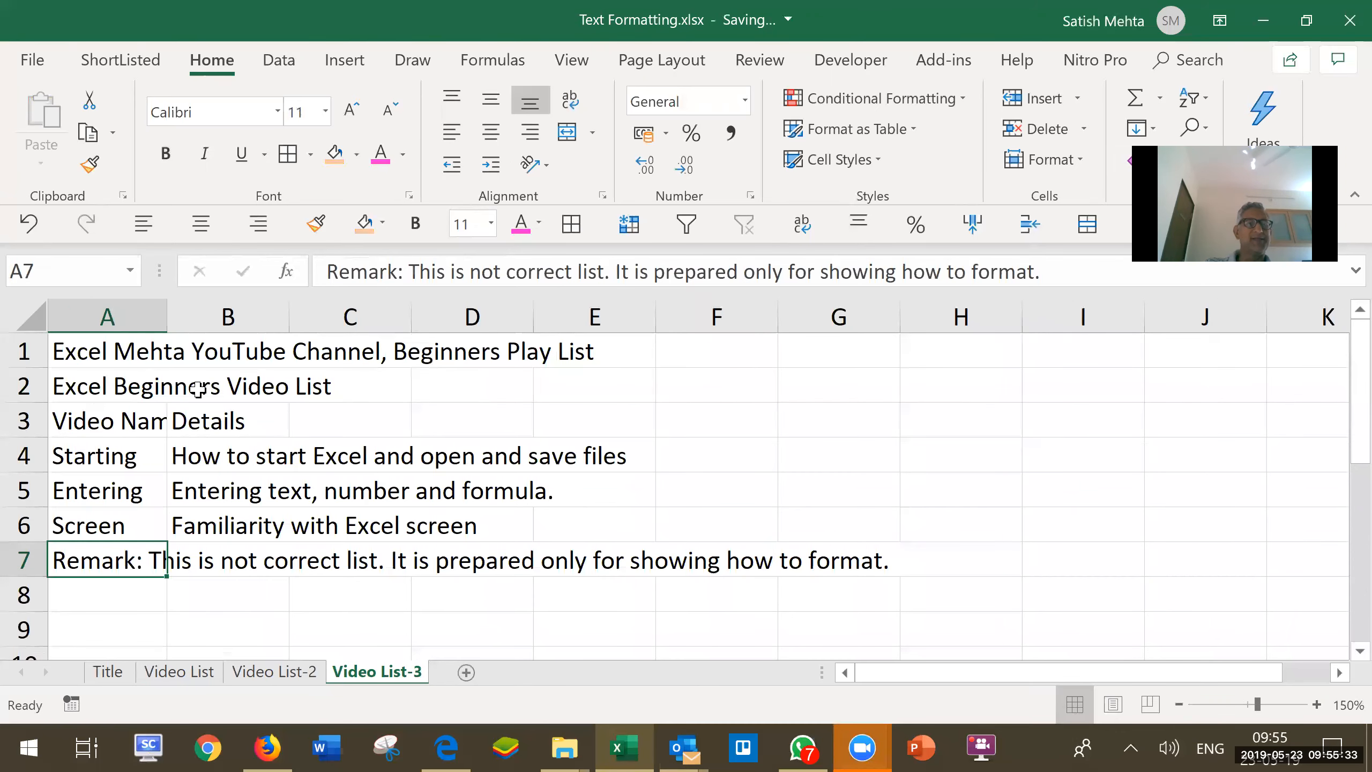
click(165, 671)
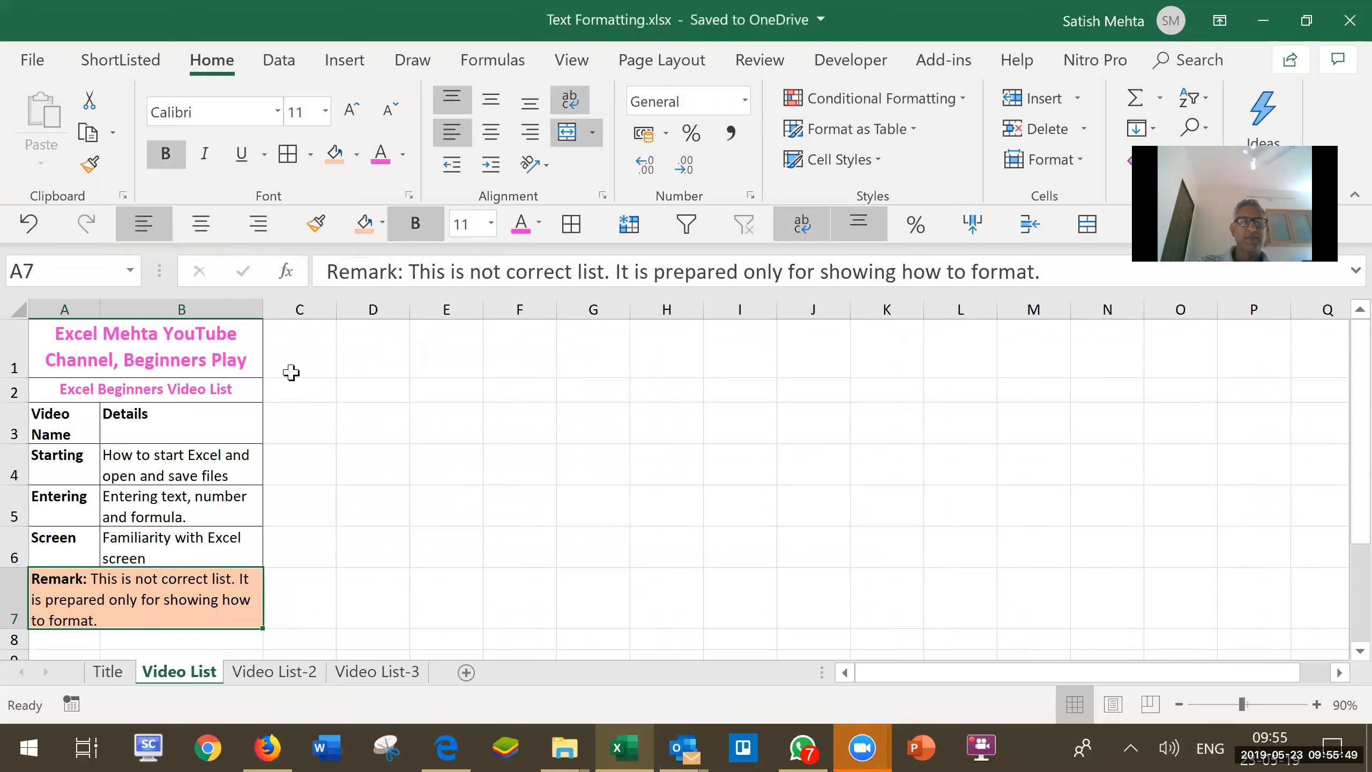
- Go to the Title sheet and set the ribbon display to Show Tabs so that more rows fit on screen
click(116, 671)
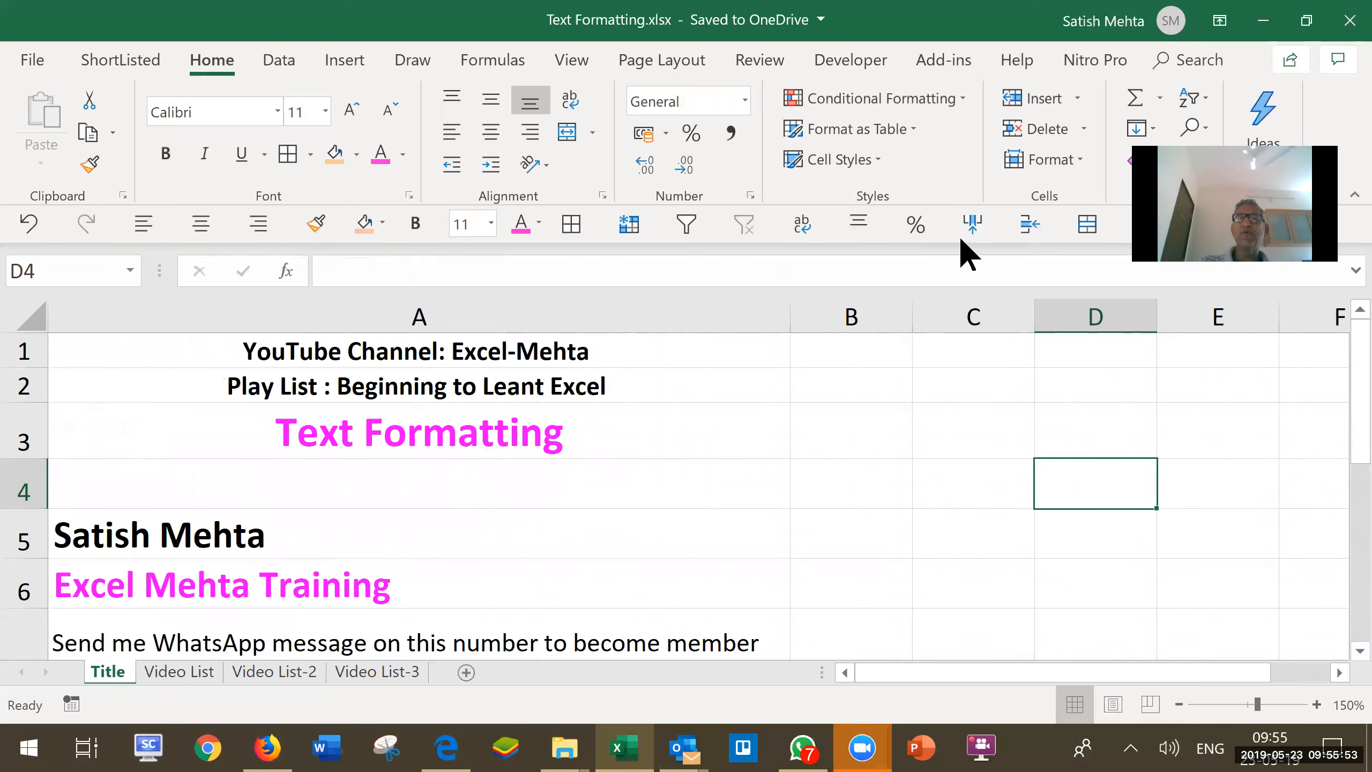
click(1221, 20)
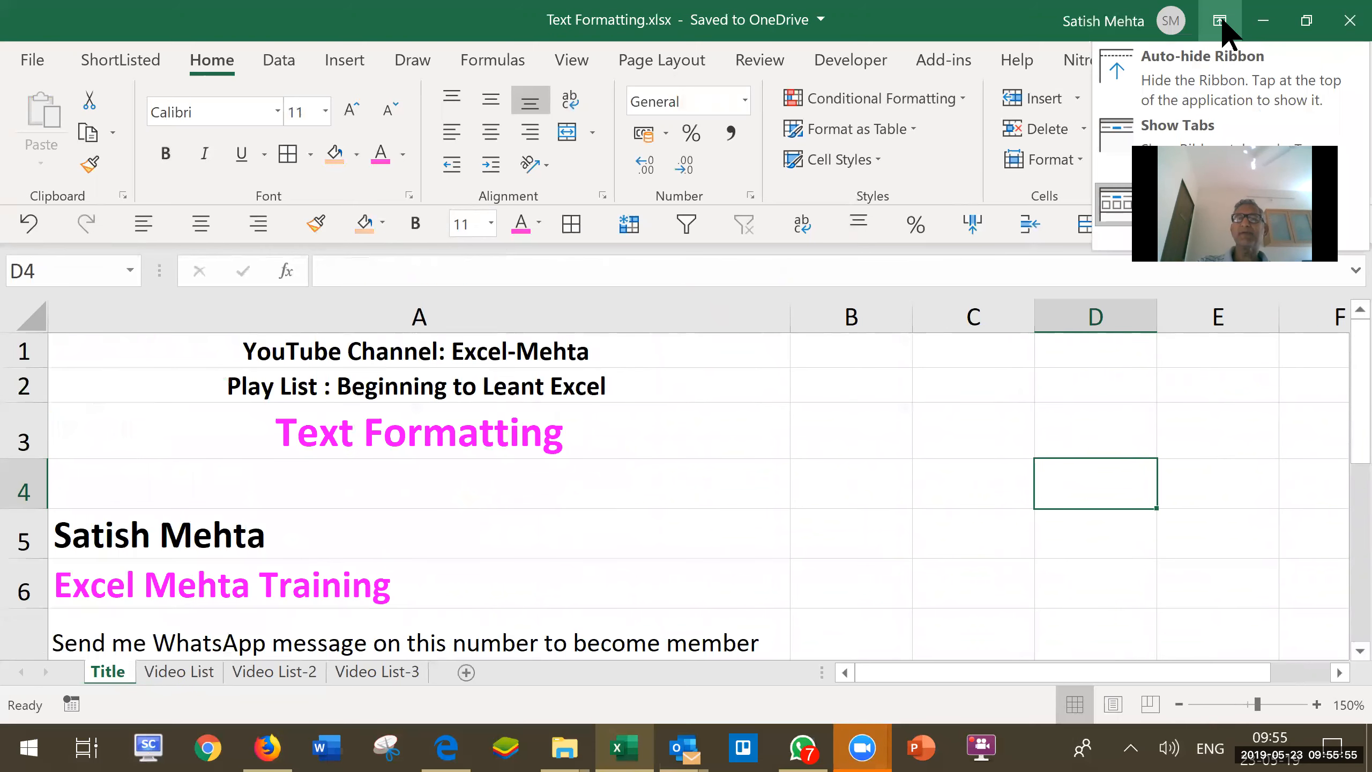
click(1178, 124)
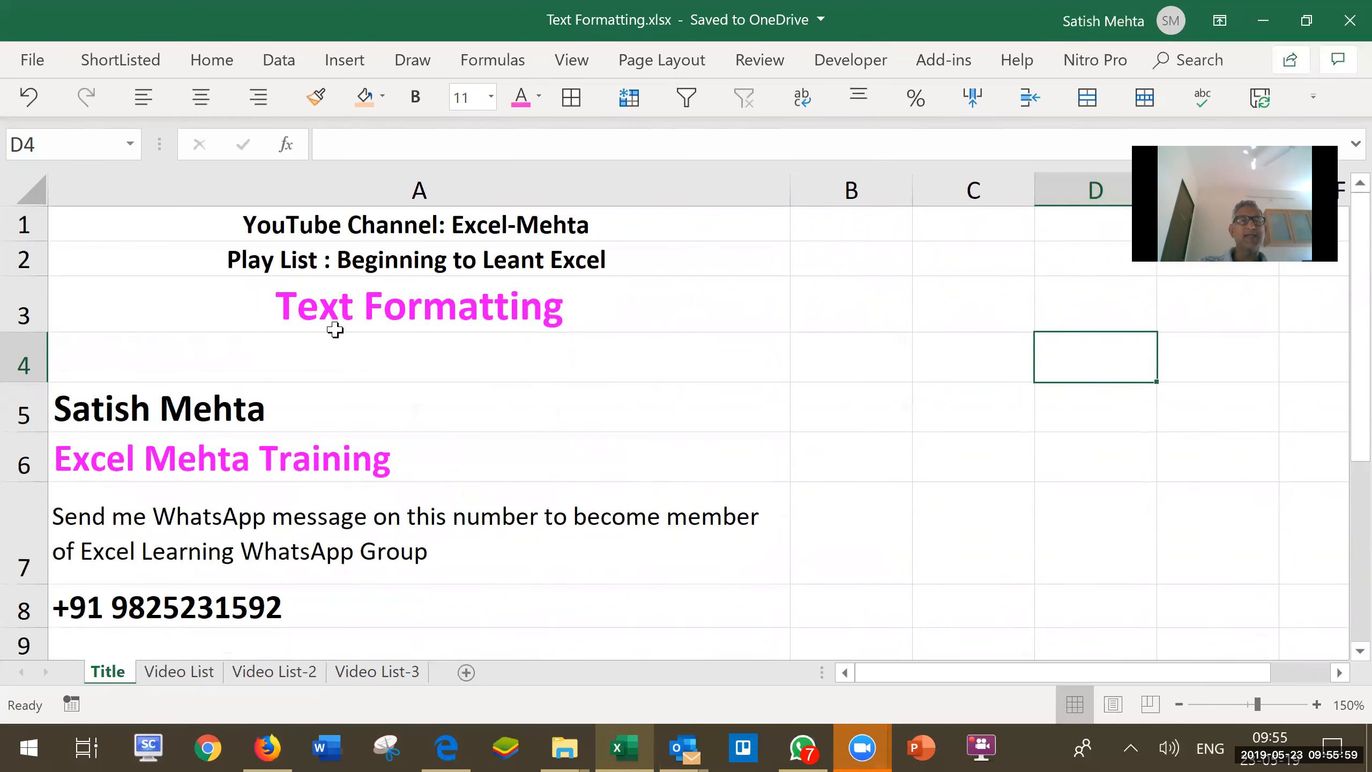
- Review the channel name, playlist, WhatsApp group invitation and contact number in A1, A2, A7 and A8 of the Title sheet
click(300, 229)
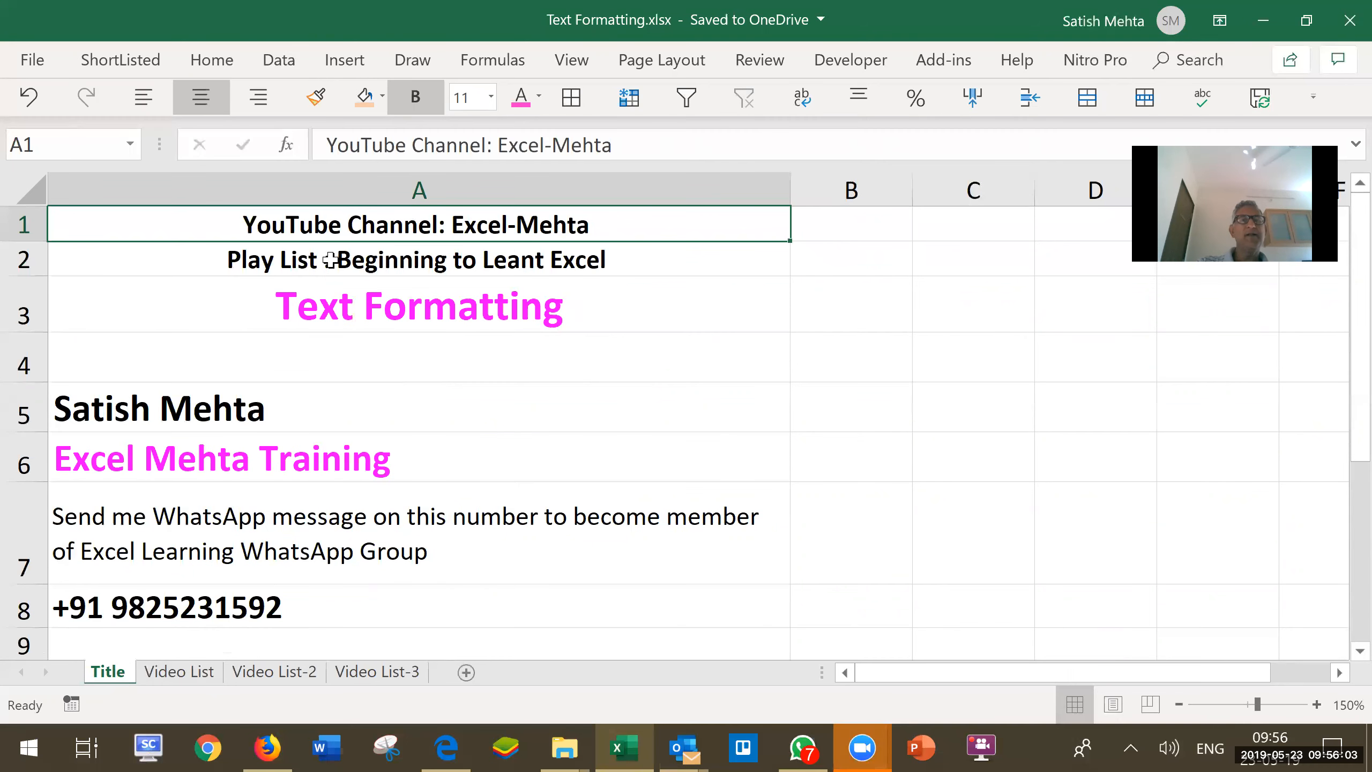
click(389, 264)
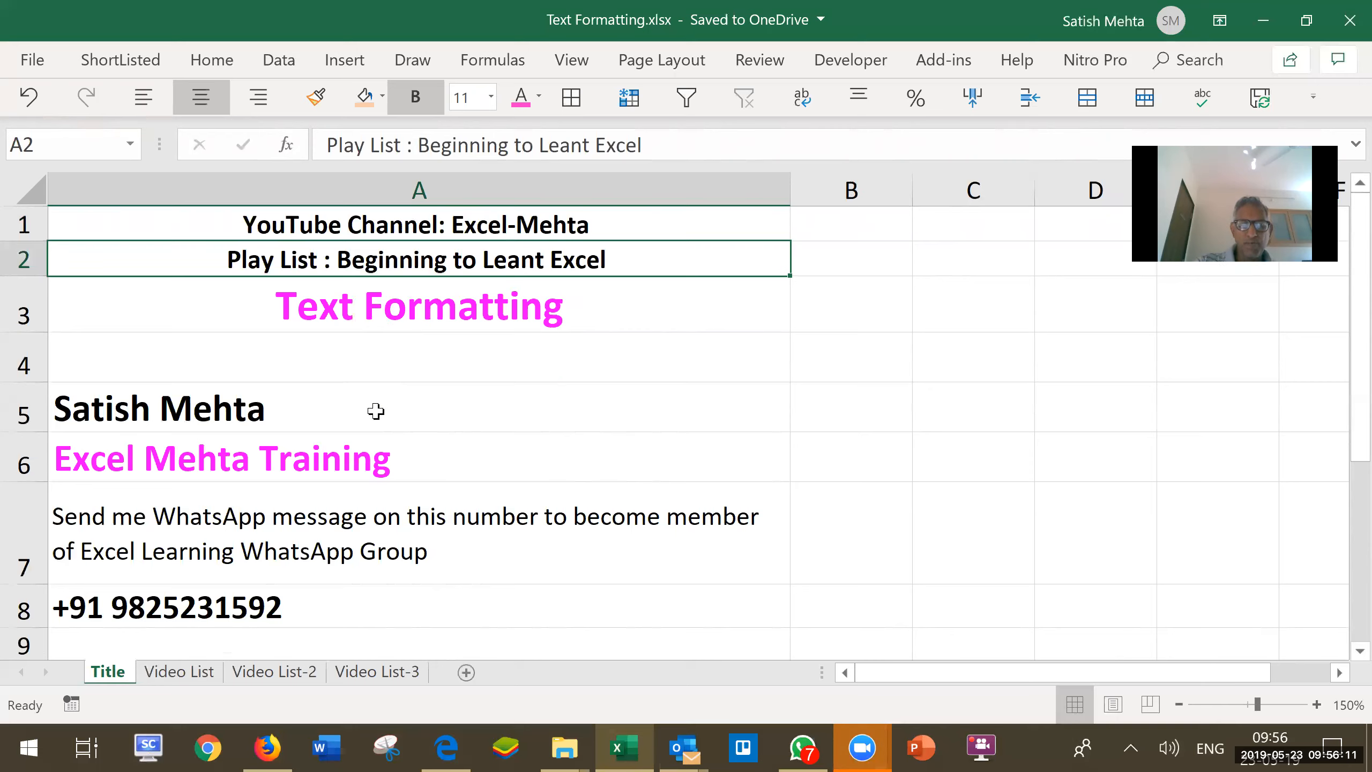
click(327, 556)
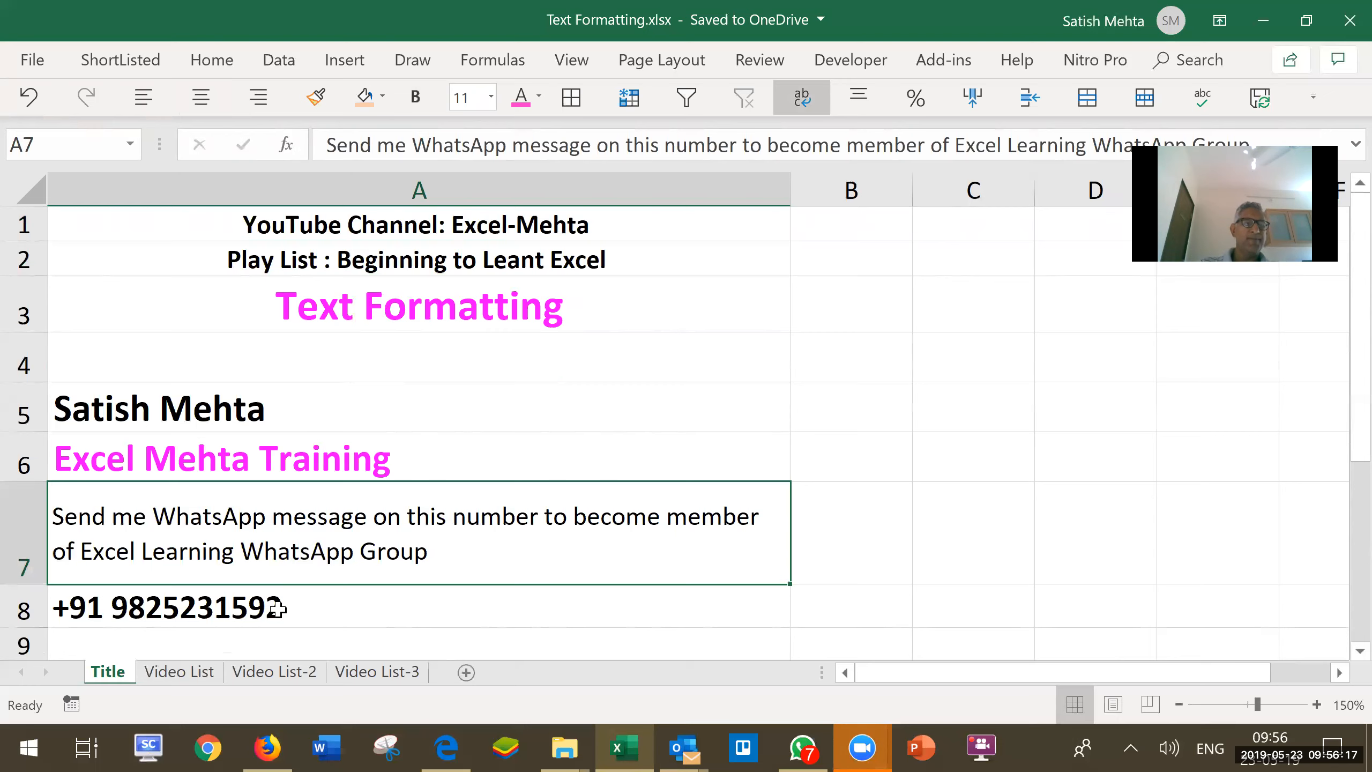
click(243, 604)
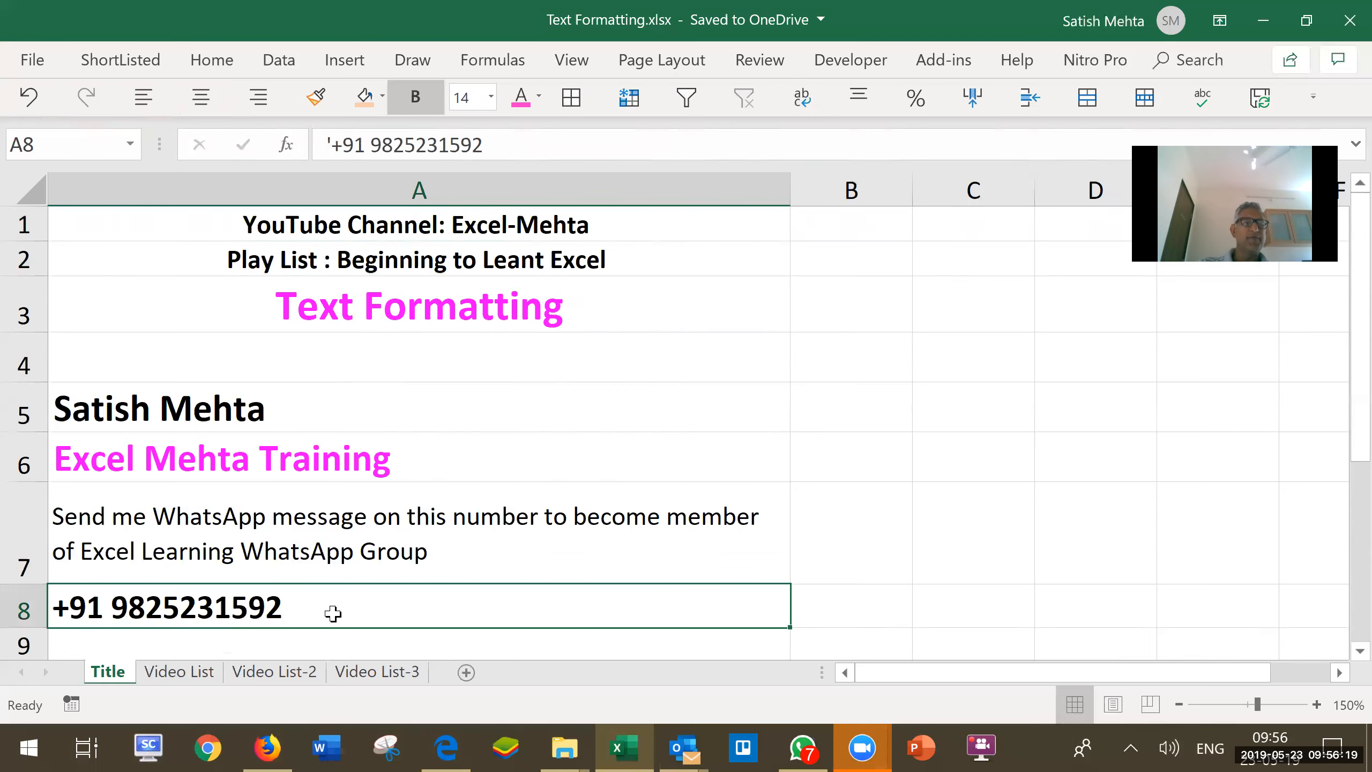